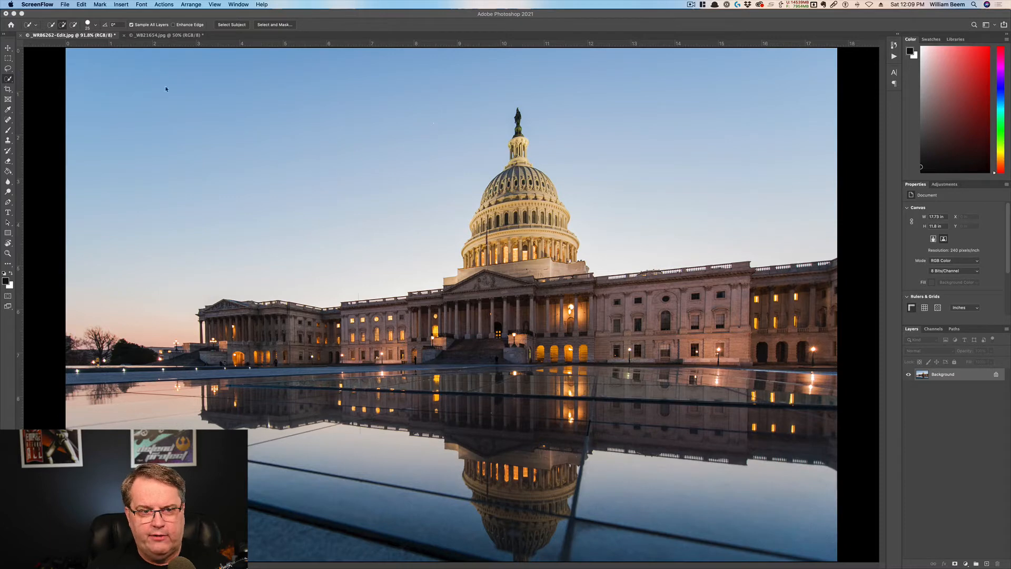
Start Sky Replacement on the Capitol photo and browse the available sky presets, keeping the pink sunset sky.
click(174, 89)
click(79, 5)
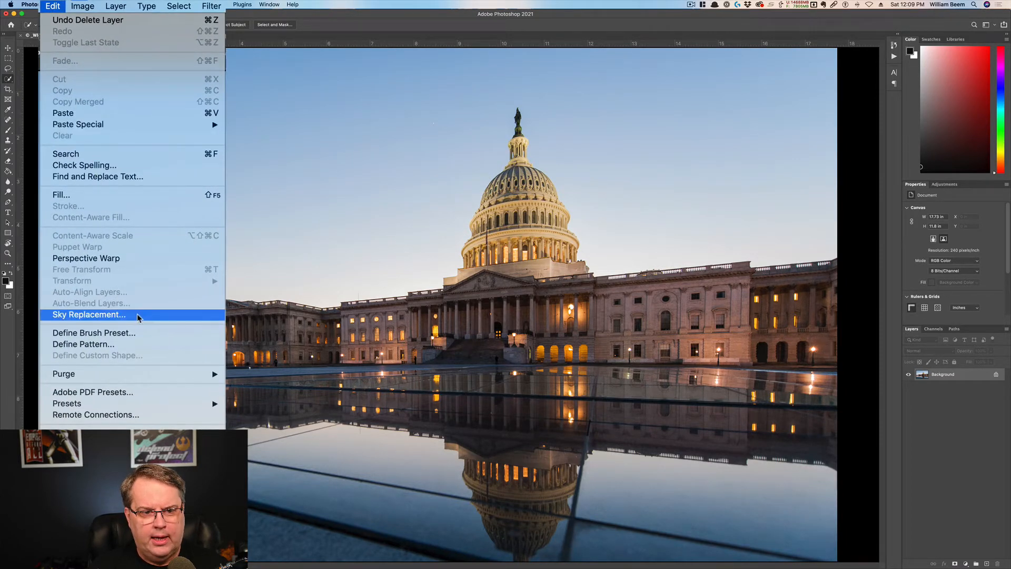
click(127, 262)
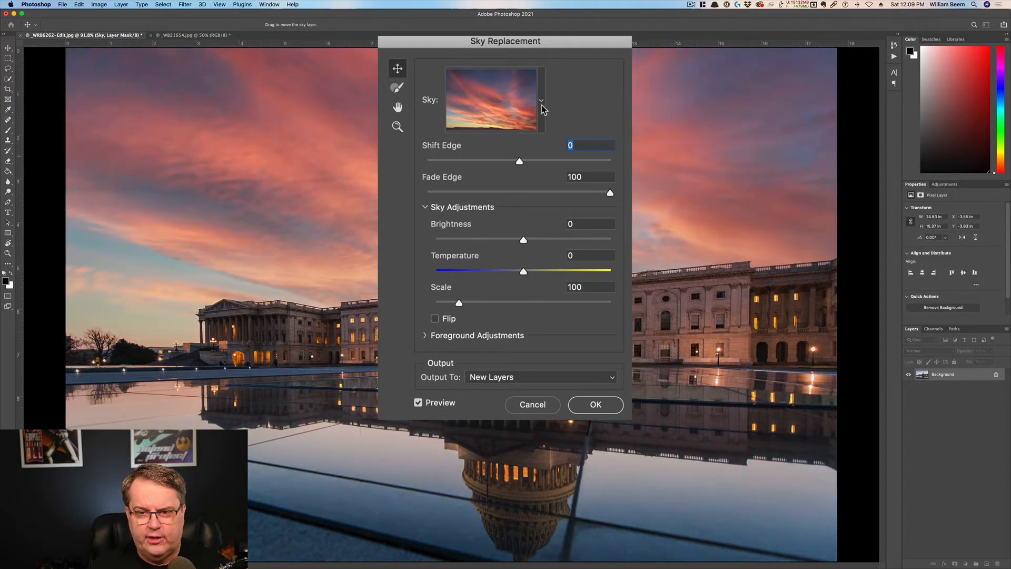
click(542, 105)
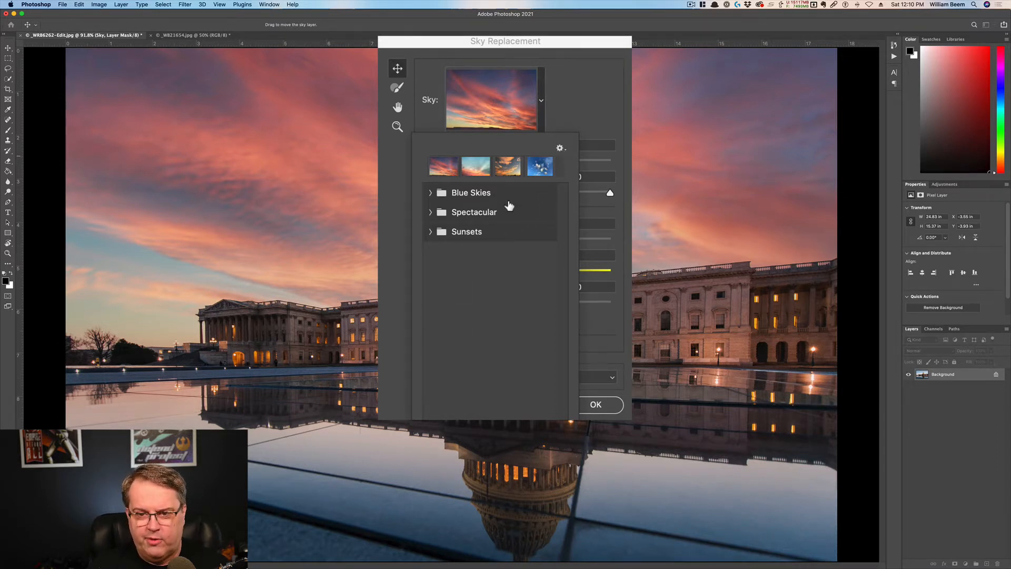
click(501, 109)
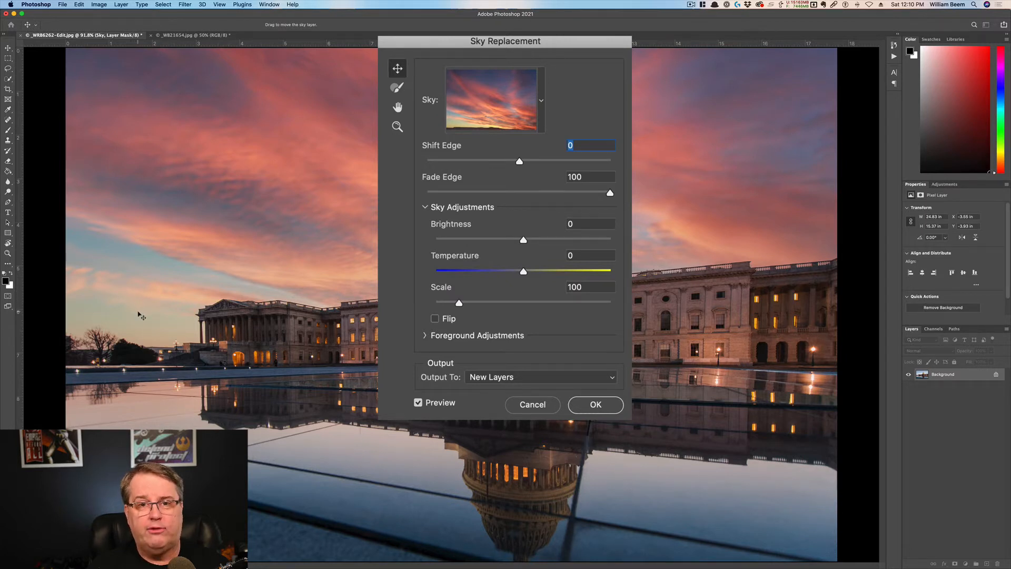
Try different edge settings for the replacement sky, finishing with Shift Edge at 12 and Fade Edge at 98.
drag(519, 161, 469, 161)
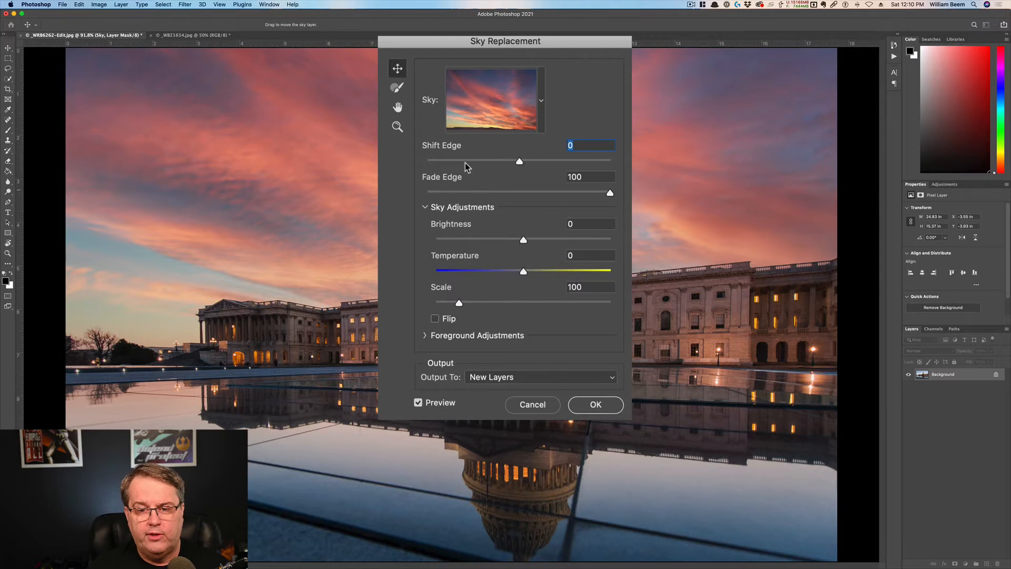
click(565, 160)
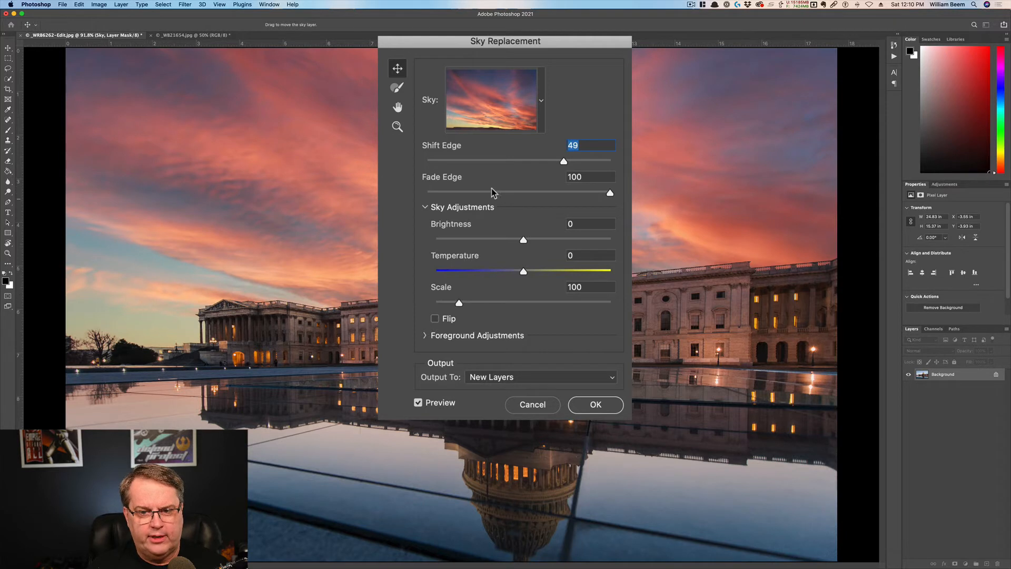
click(601, 161)
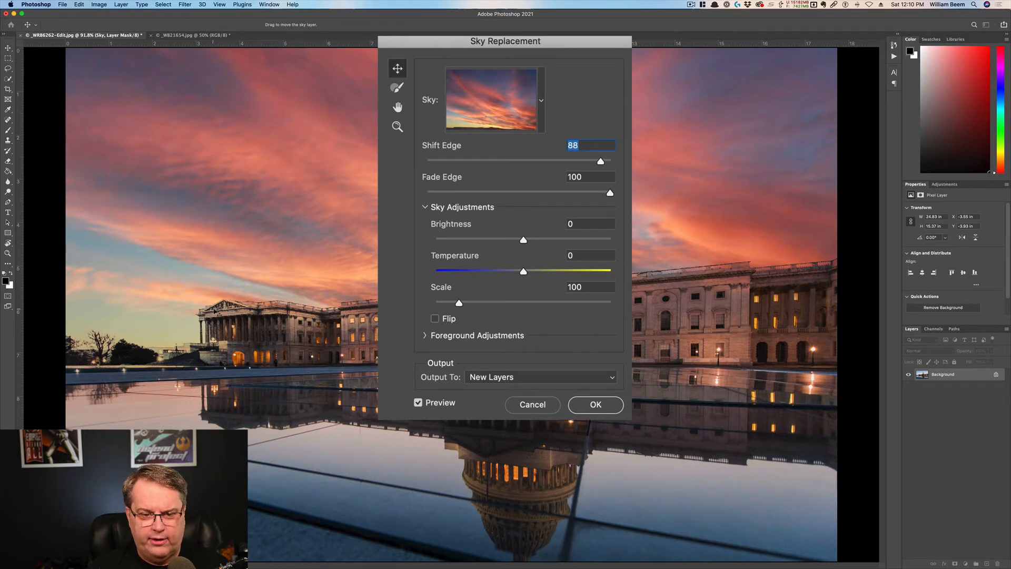
drag(550, 161, 542, 165)
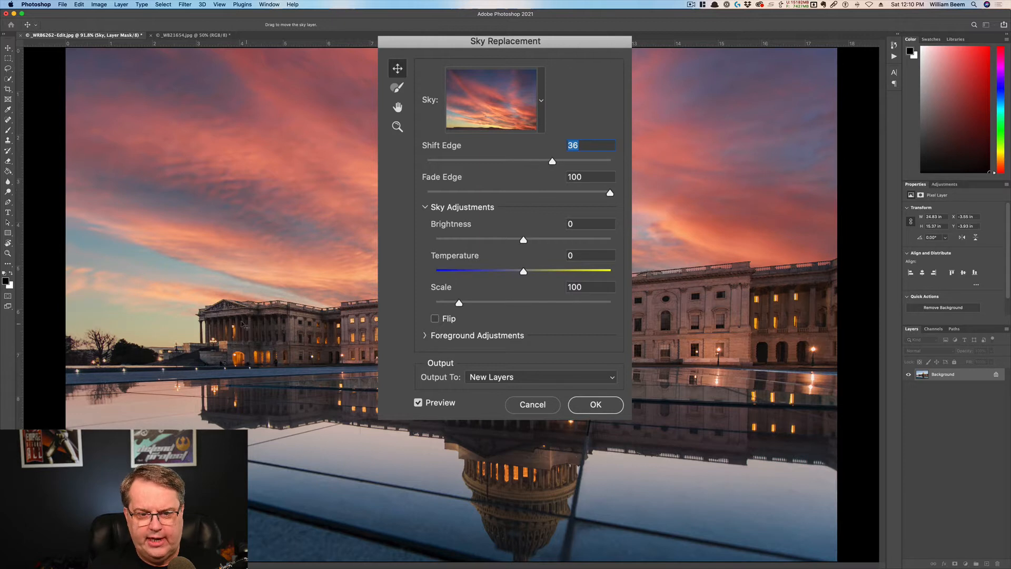
click(533, 161)
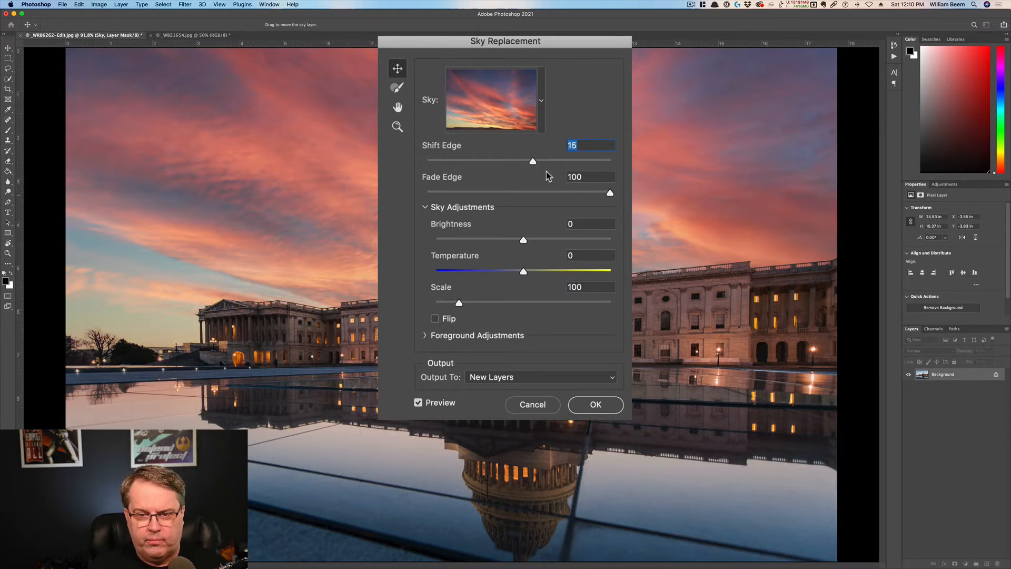
drag(609, 194, 542, 195)
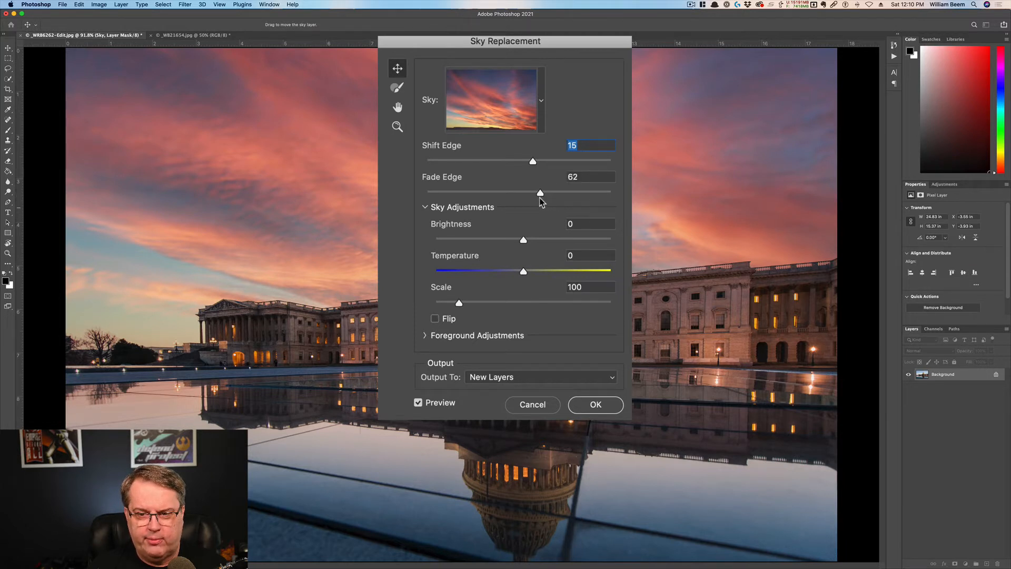
click(589, 160)
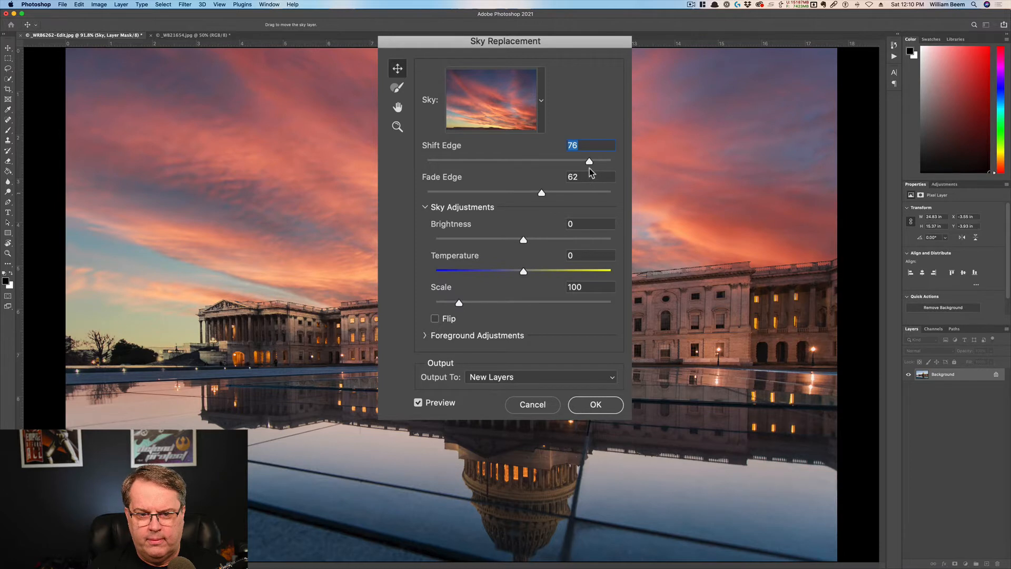
drag(590, 168, 609, 194)
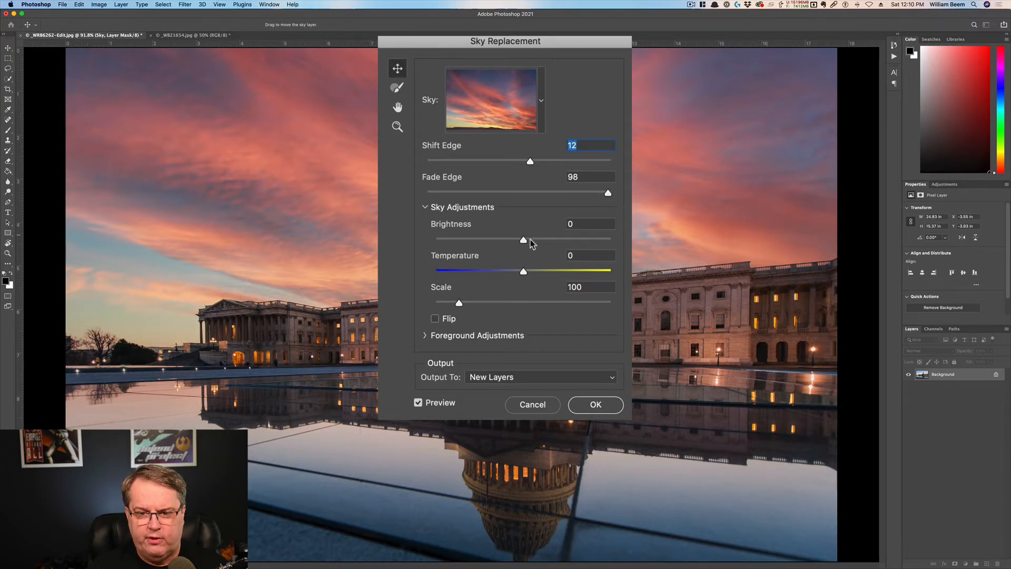
Try sky Brightness values of 32 and -48, and return both Brightness and Temperature to 0.
drag(532, 243, 551, 242)
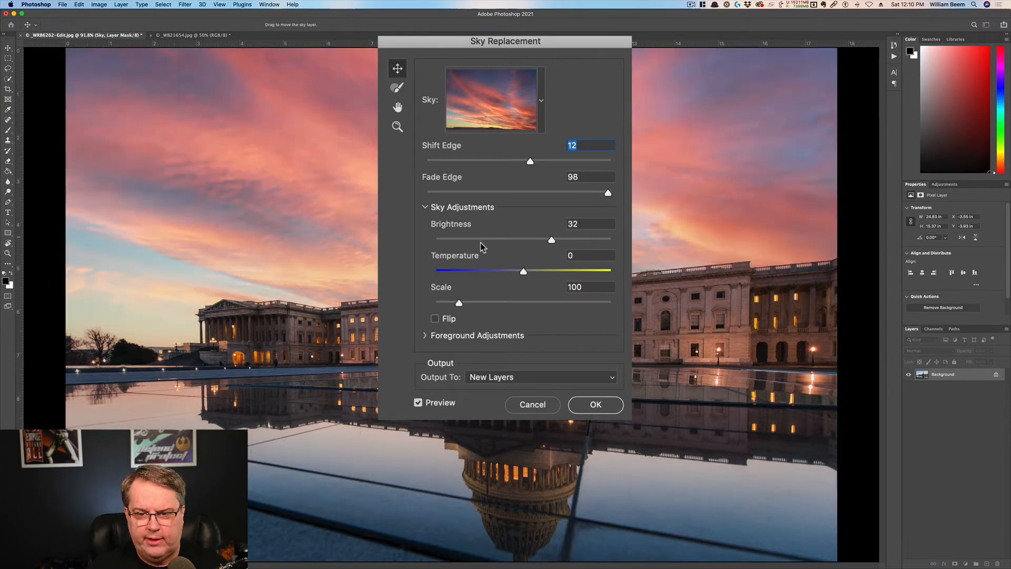
click(480, 240)
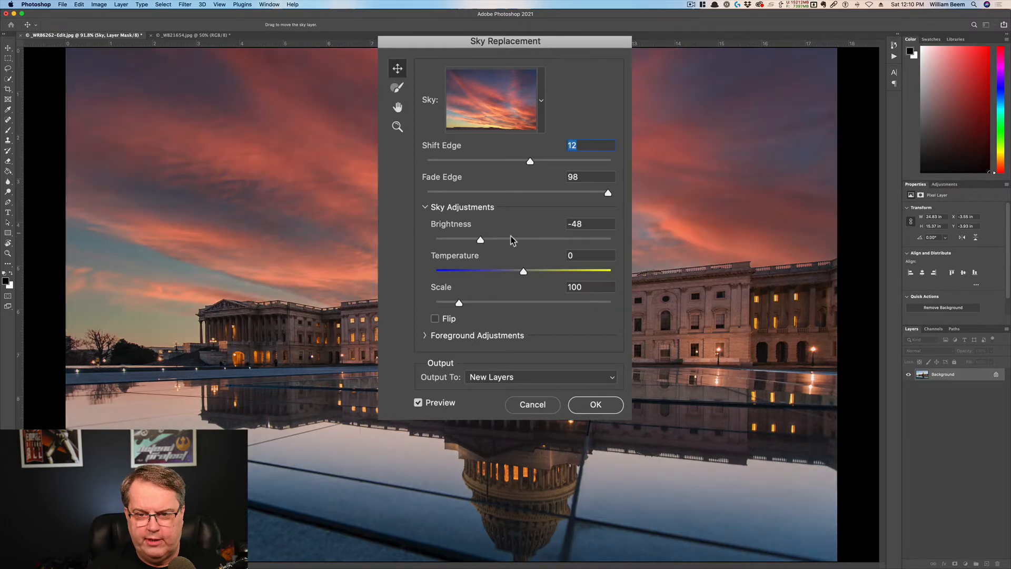
click(448, 227)
click(519, 241)
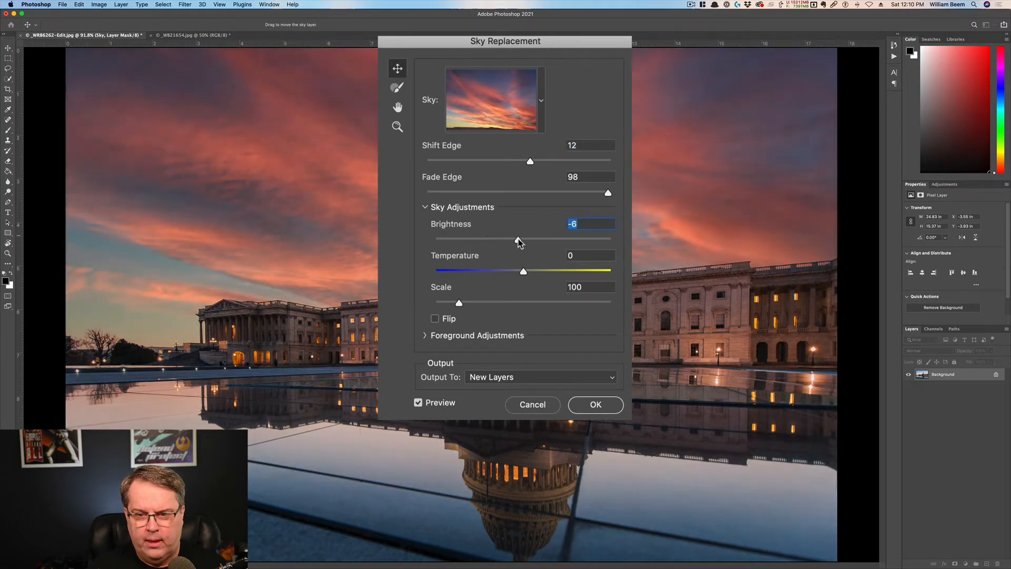
drag(520, 241, 523, 240)
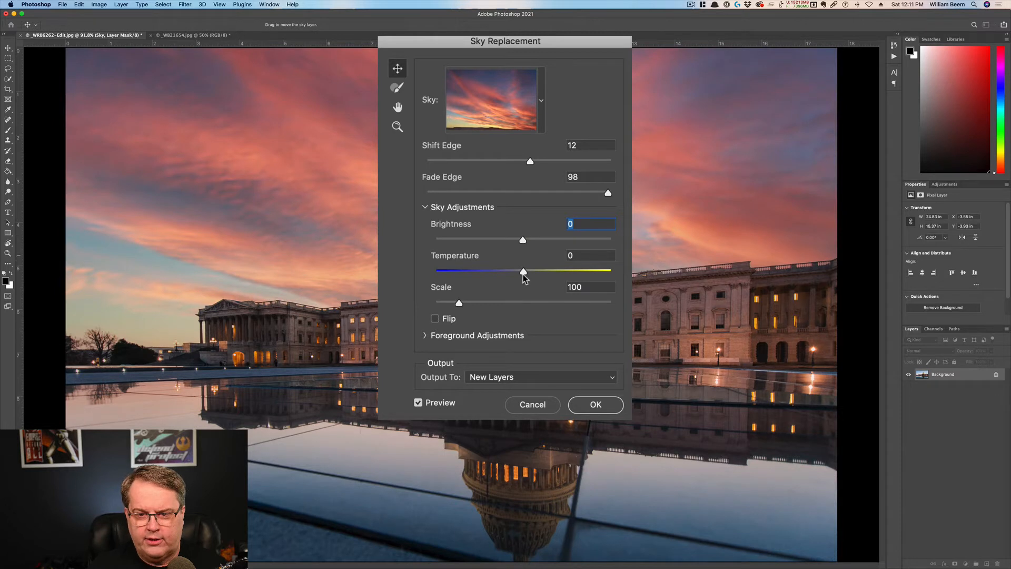
mouse_move(523, 274)
mouse_down()
mouse_move(542, 272)
mouse_move(493, 273)
mouse_move(523, 272)
mouse_up()
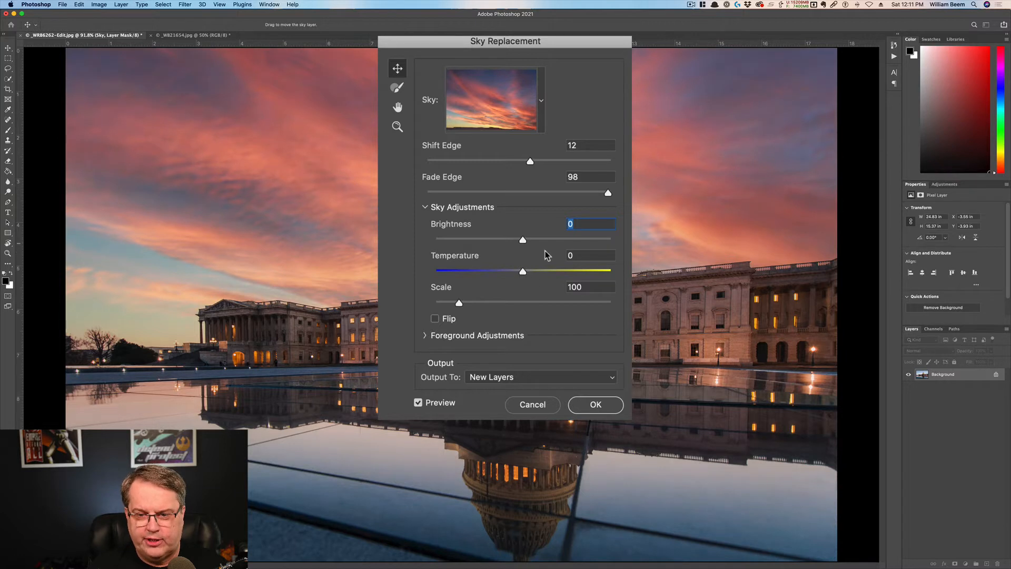
Try a sky scale of 170, set it to 114, and leave the sky unflipped.
click(495, 302)
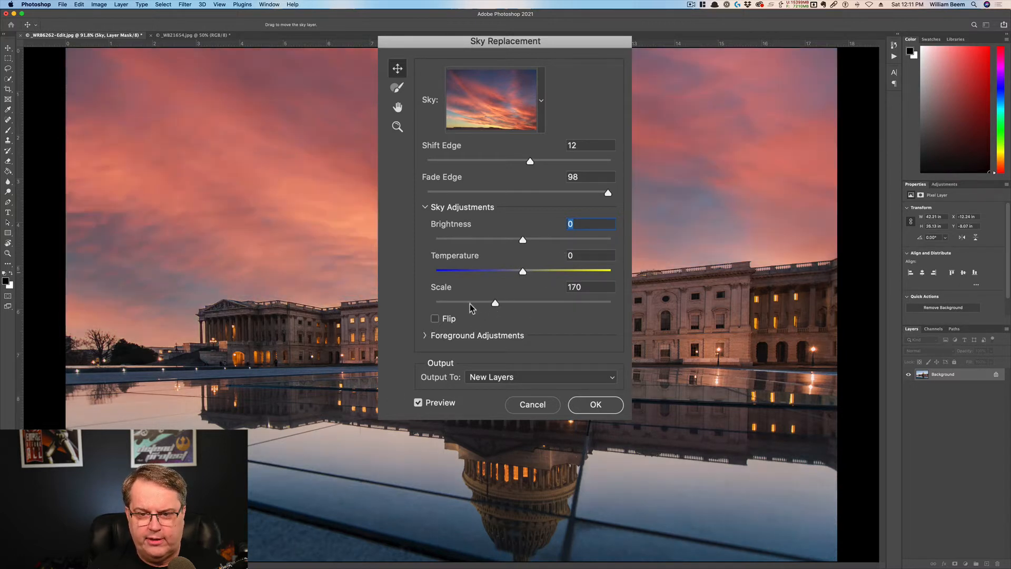
click(467, 303)
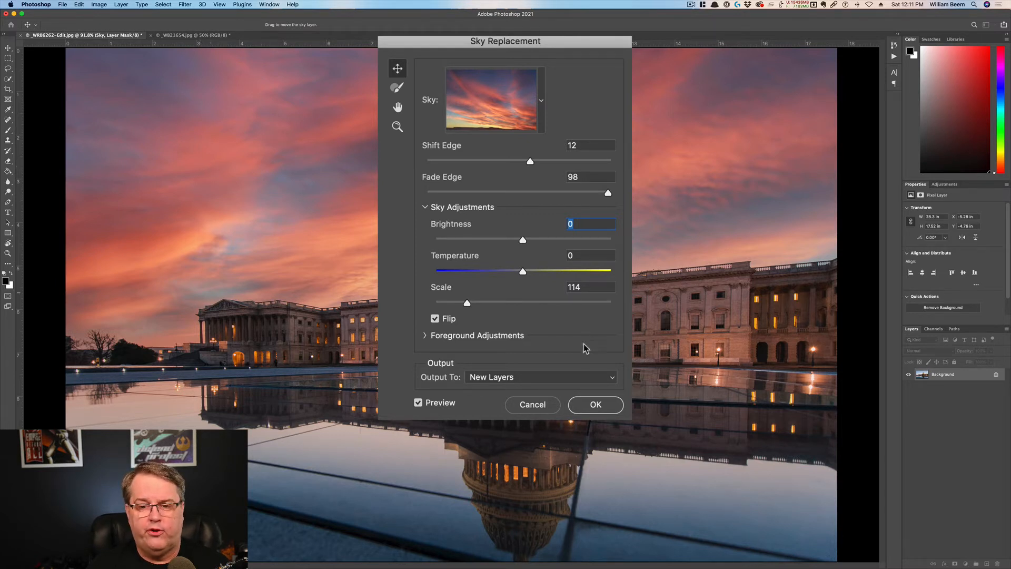
click(435, 319)
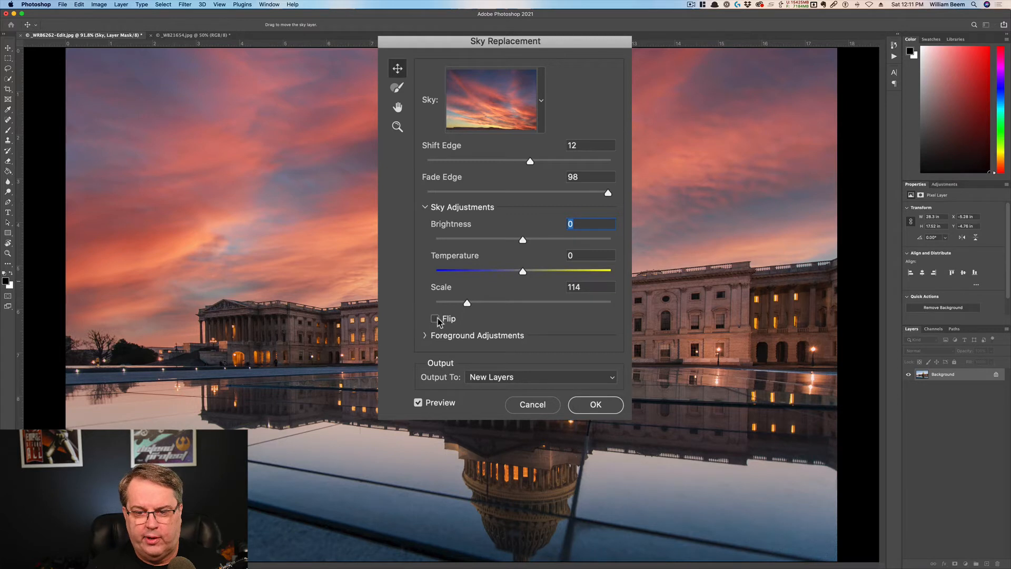
Collapse the Sky Adjustments, expand the Foreground Adjustments, and try the Screen lighting mode before setting it back to Multiply.
click(425, 207)
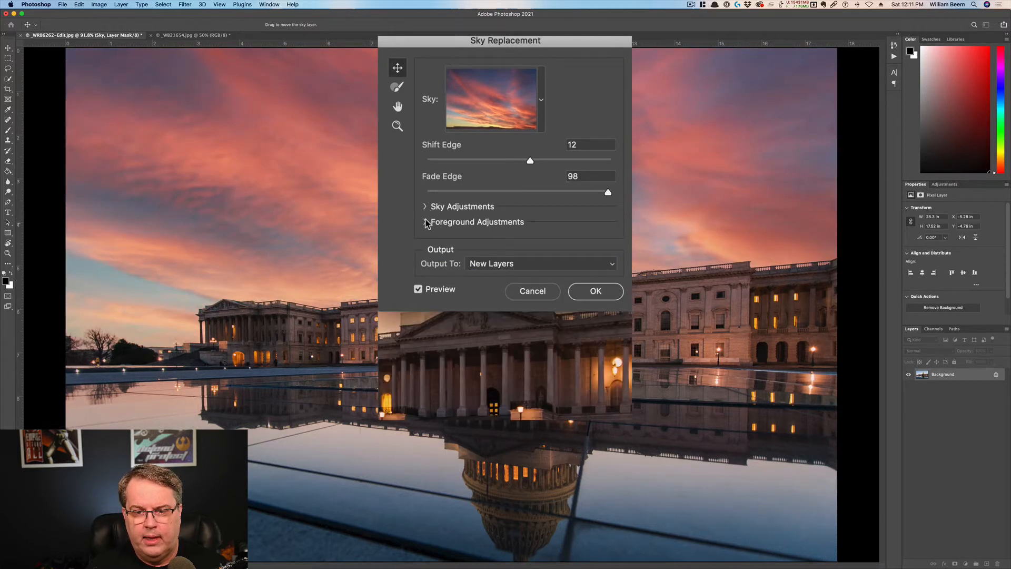
click(425, 222)
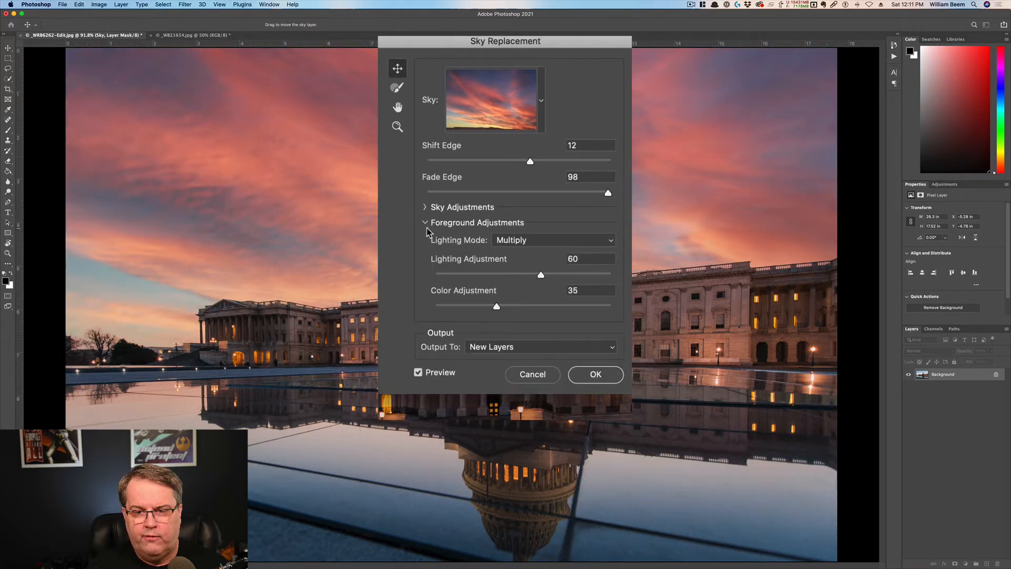
click(577, 245)
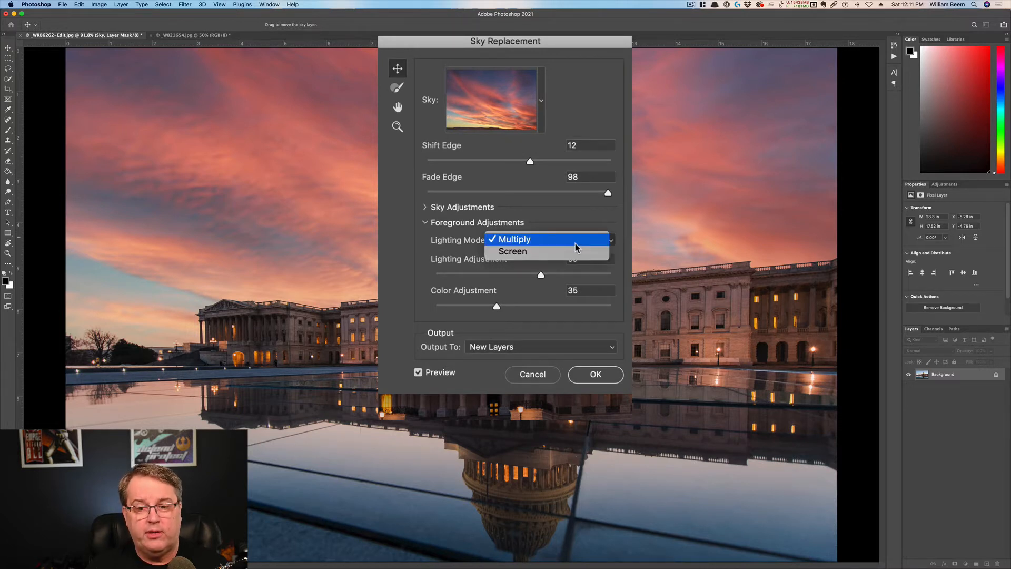
click(576, 243)
click(537, 242)
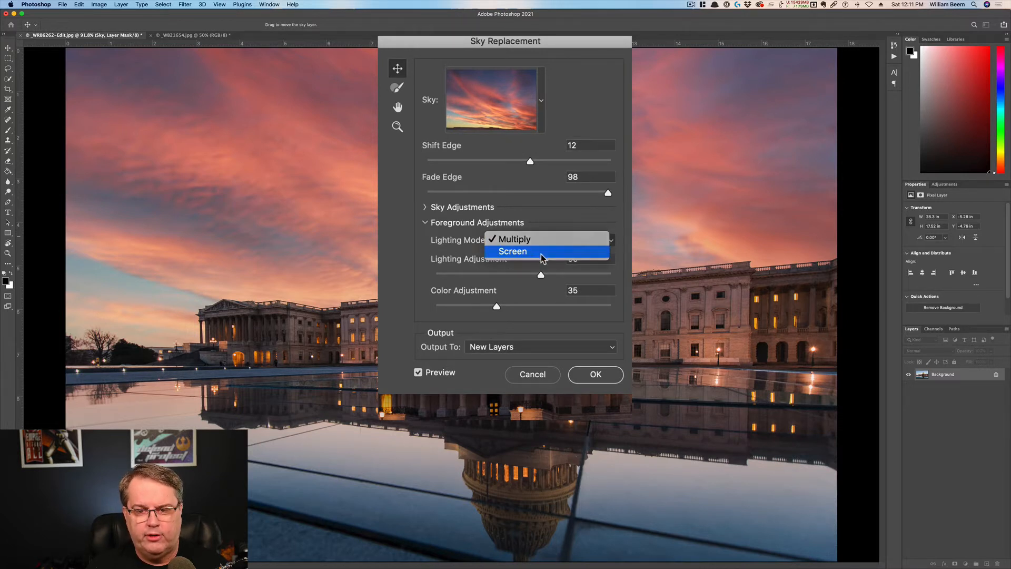
click(542, 252)
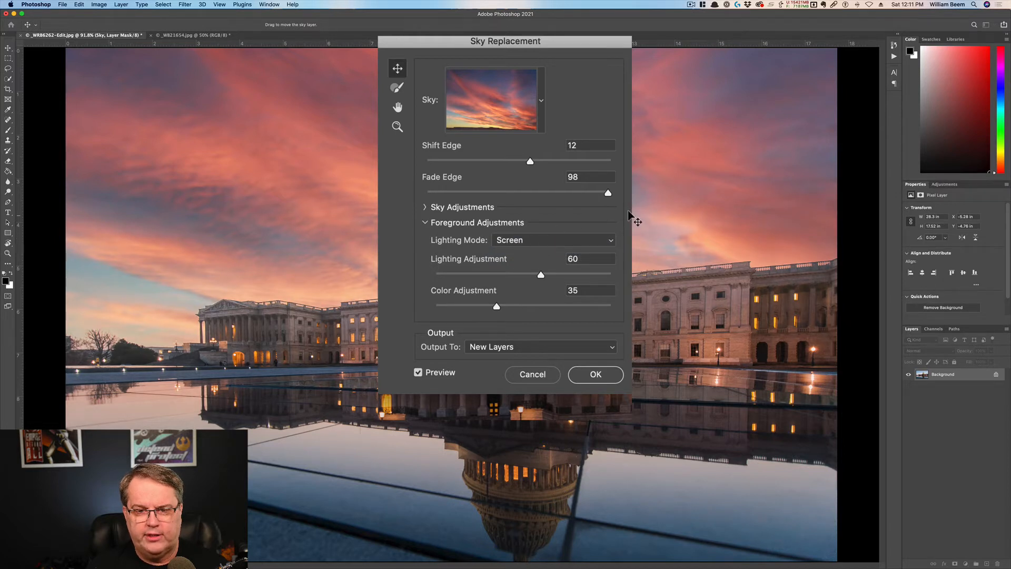
click(574, 243)
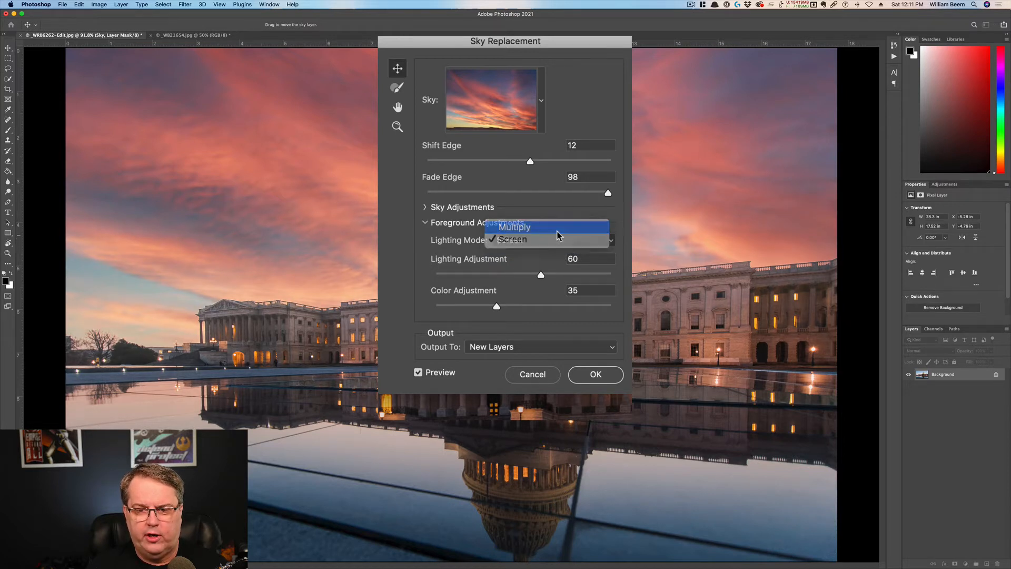
click(559, 235)
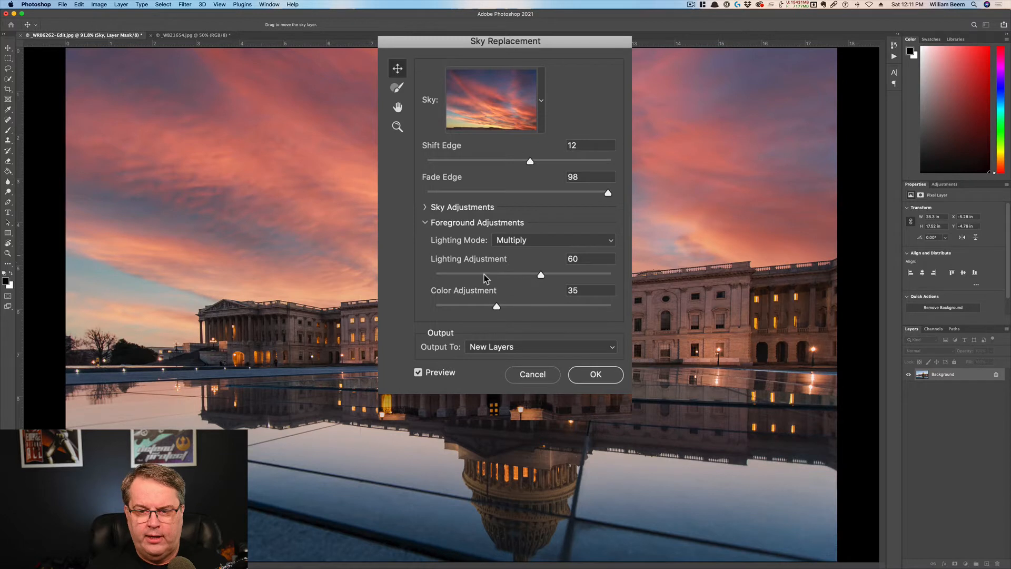
Try the foreground Lighting Adjustment at 26 and 81, and set it to 45.
click(483, 275)
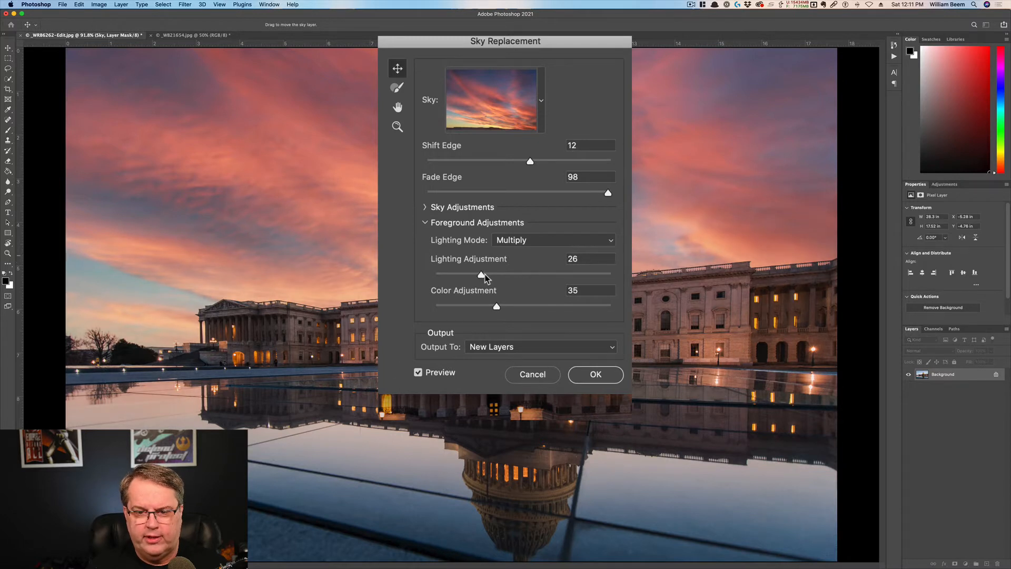
click(579, 275)
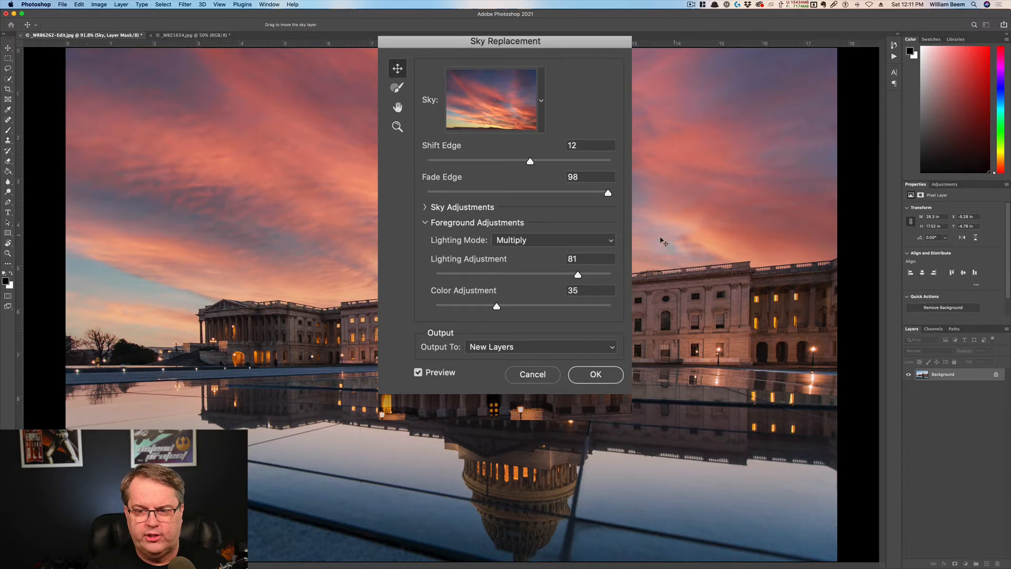
drag(515, 275, 515, 276)
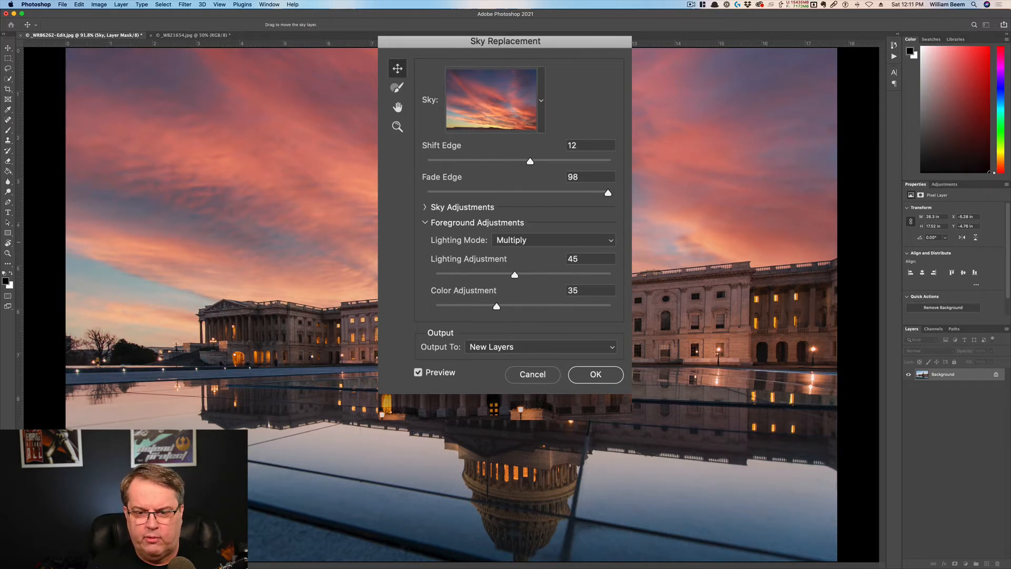
Keep the output as New Layers and apply the sky replacement.
click(488, 349)
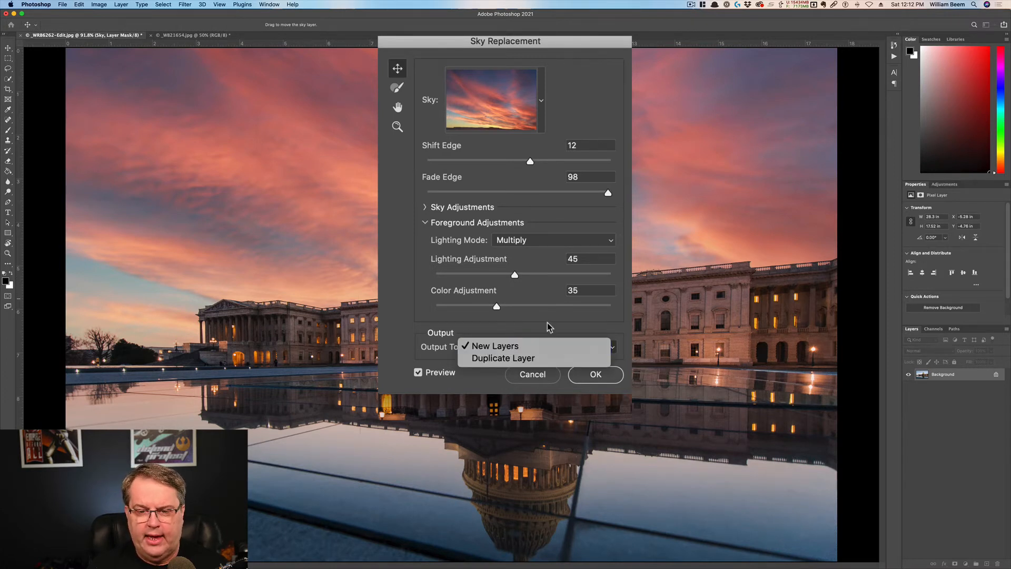
click(532, 327)
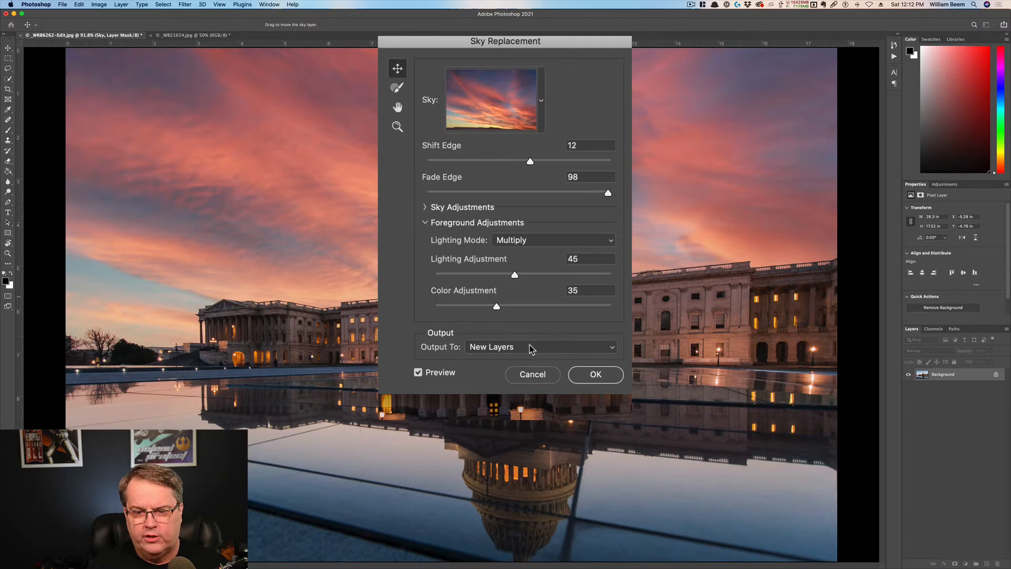
click(598, 382)
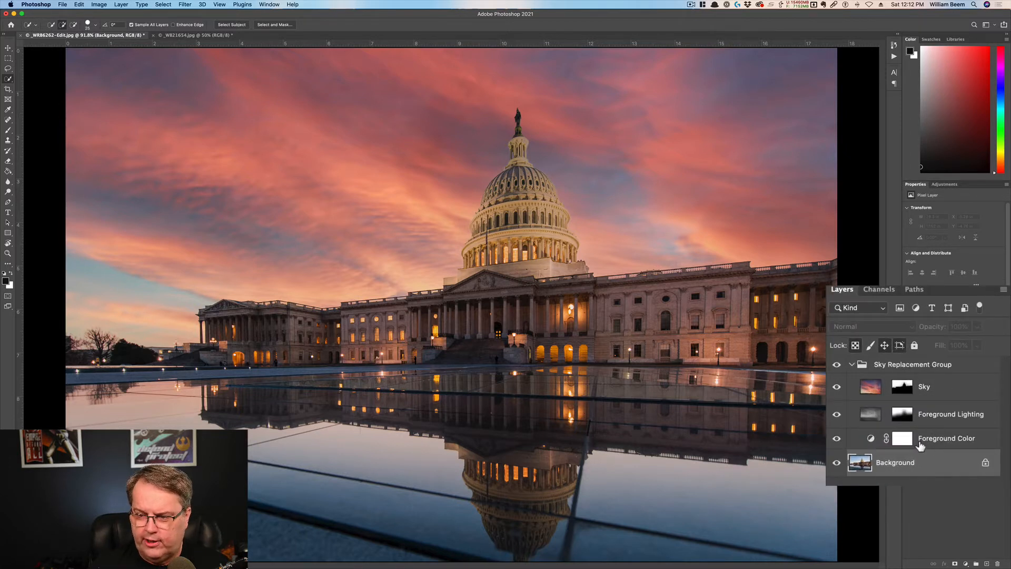
Toggle the visibility of the Foreground Lighting, Foreground Color and Sky layers to compare each one's effect, leaving all of them visible.
click(949, 443)
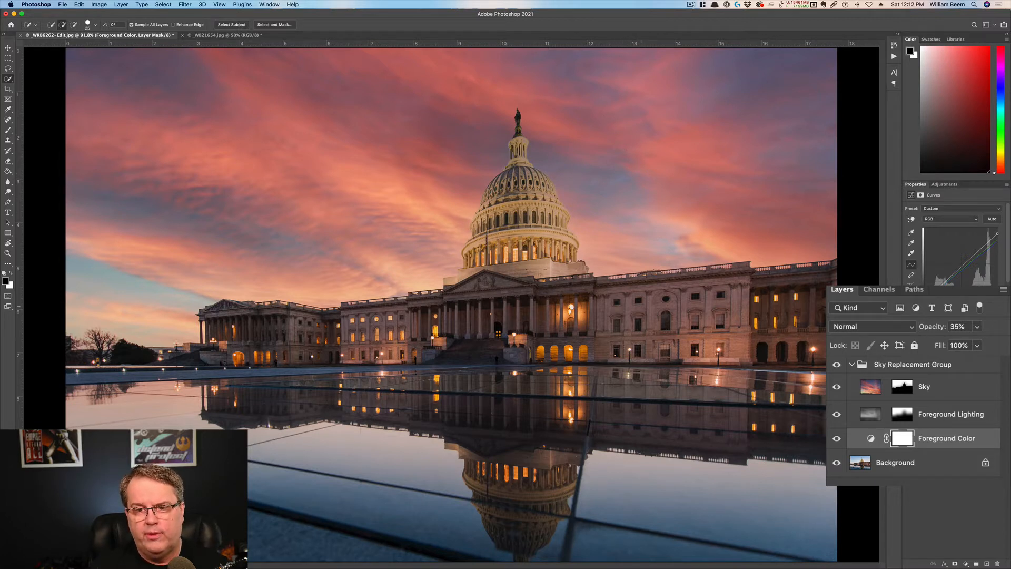
click(836, 415)
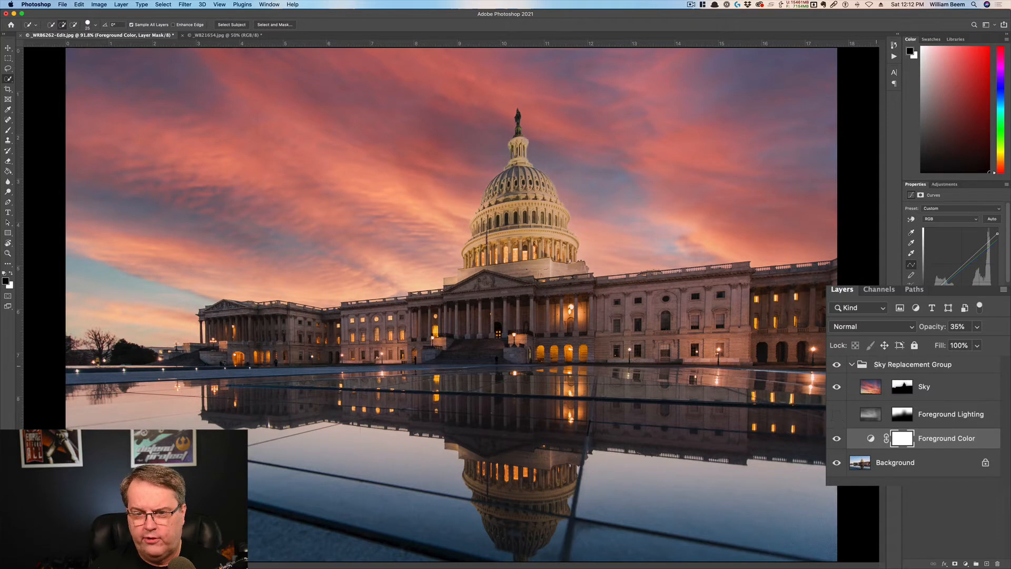
click(836, 416)
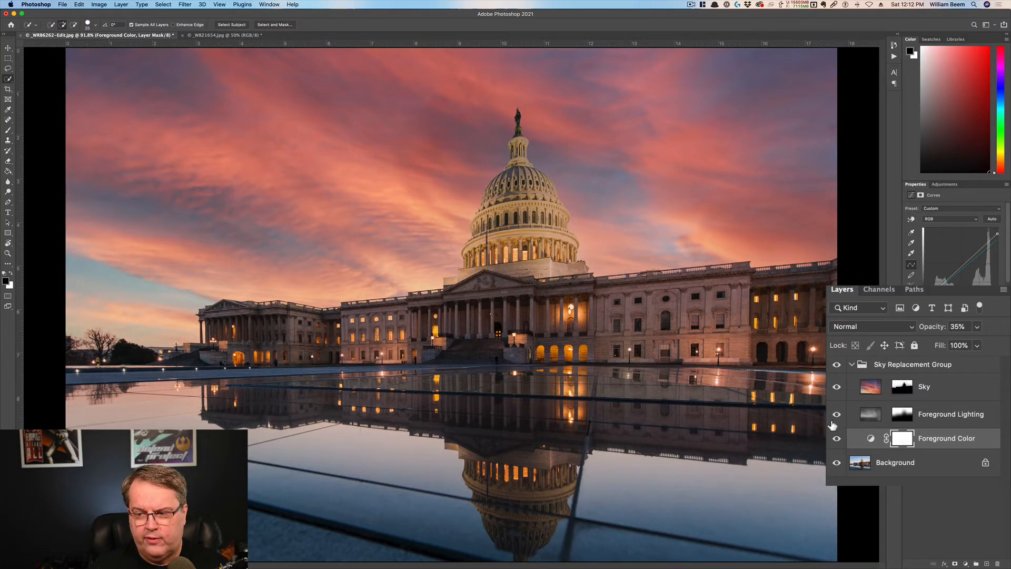
click(836, 440)
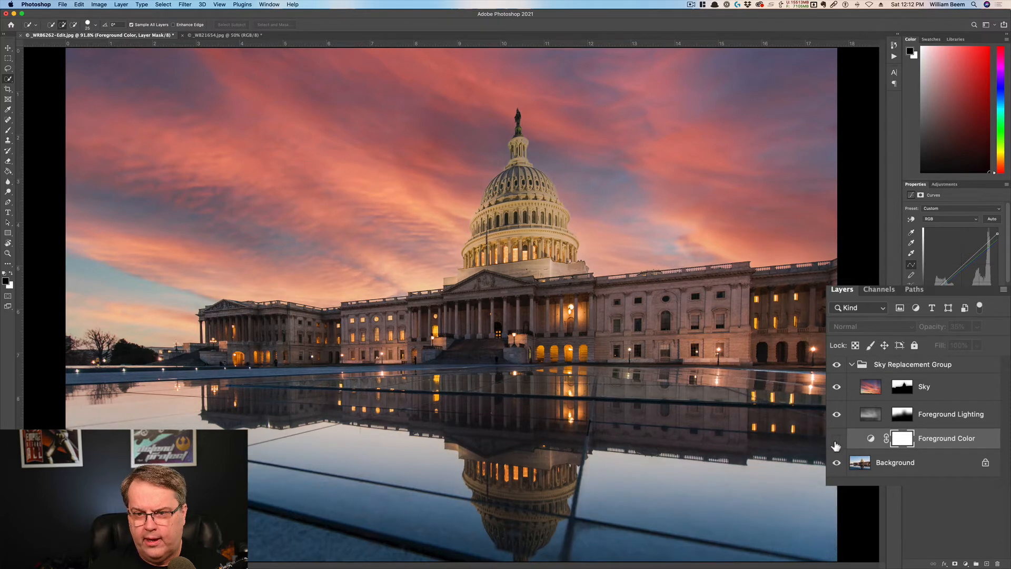
click(836, 442)
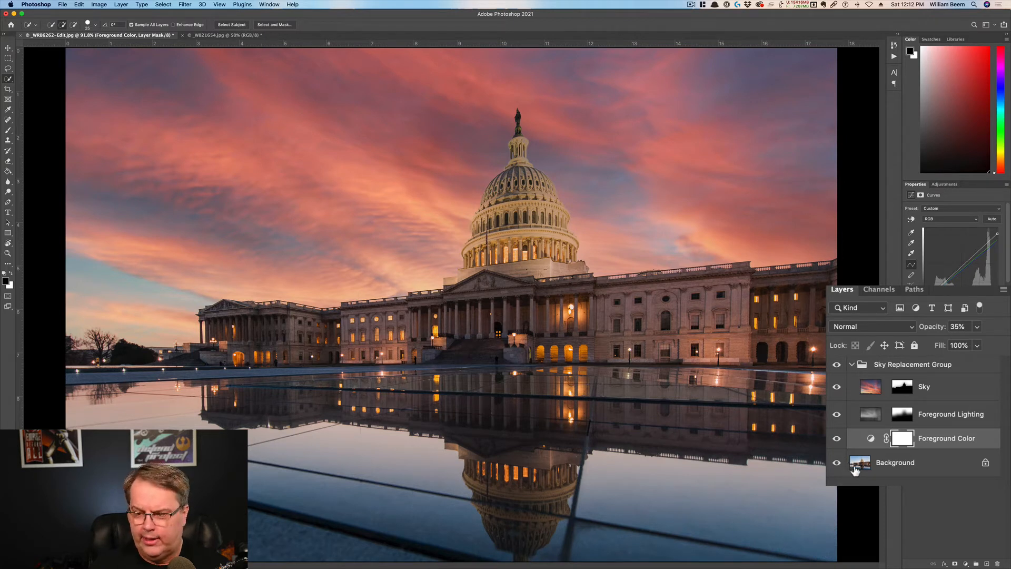
click(836, 416)
click(837, 417)
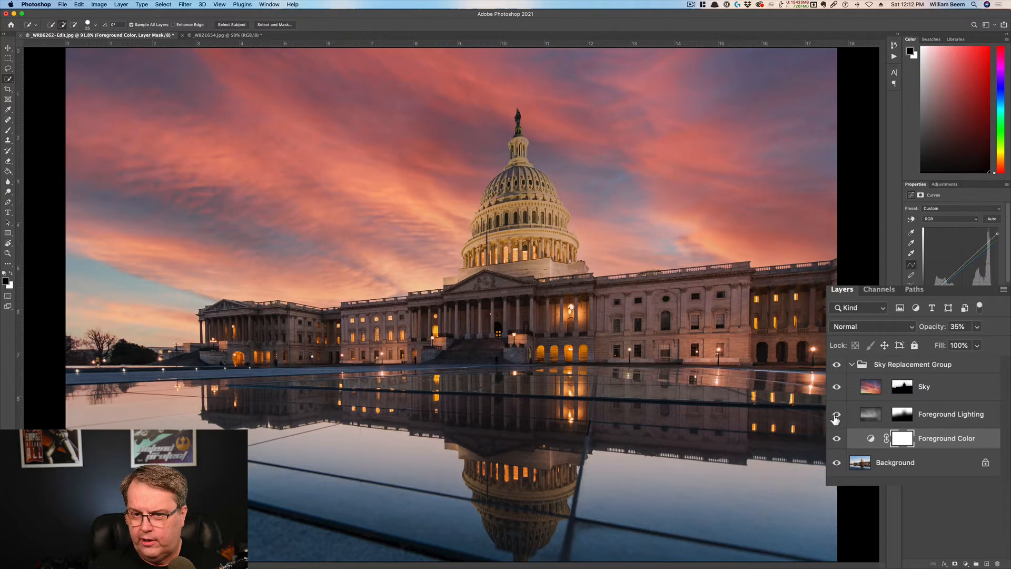
click(837, 388)
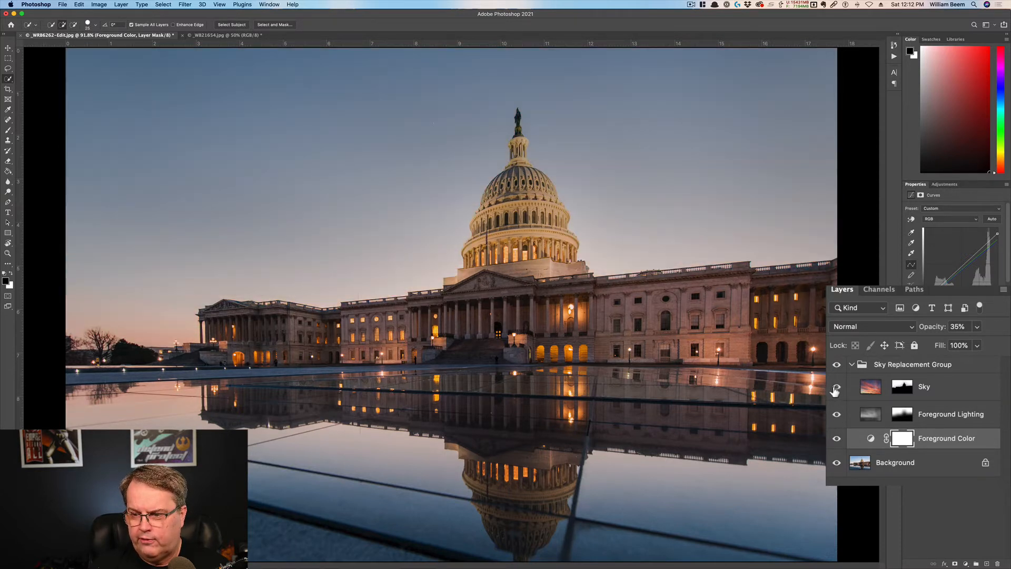
click(836, 388)
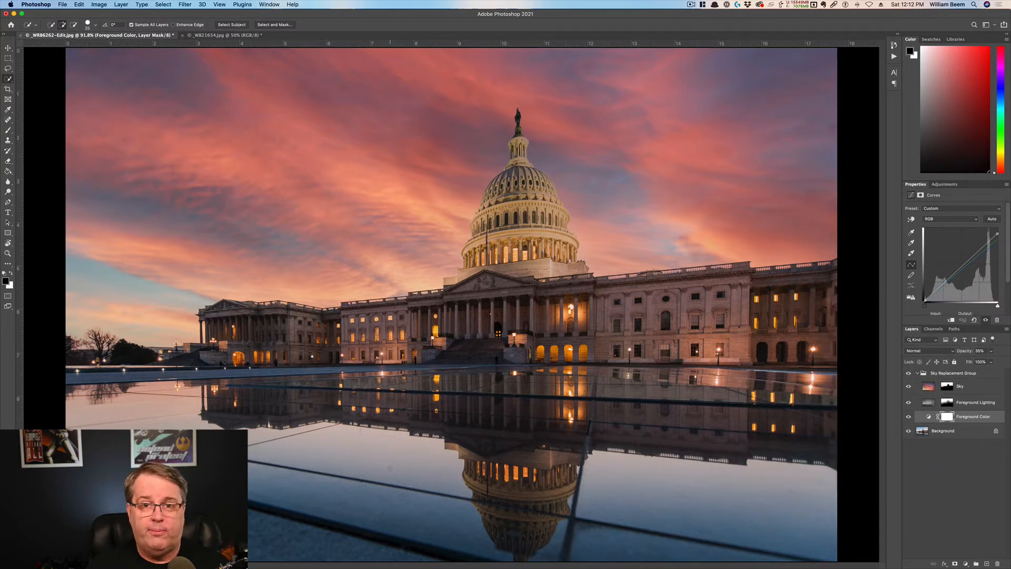
Unlink the Sky layer from the Foreground Lighting layer and duplicate it.
click(988, 395)
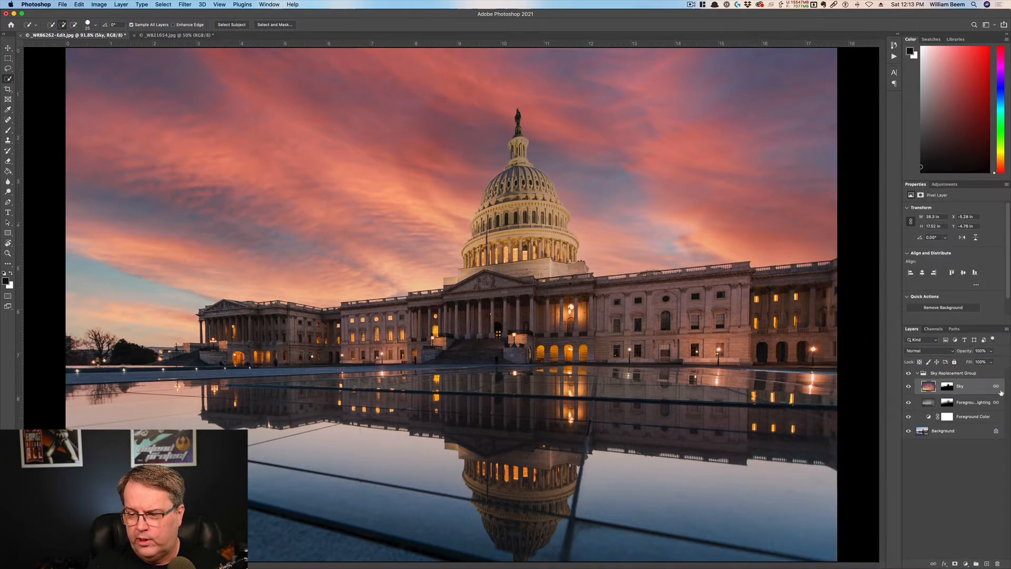
right_click(996, 389)
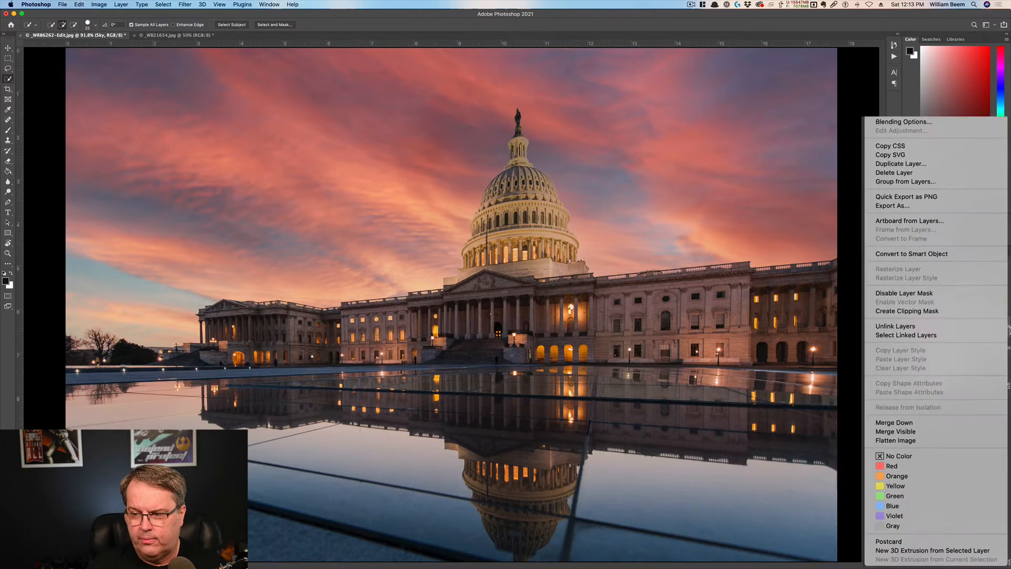
click(953, 258)
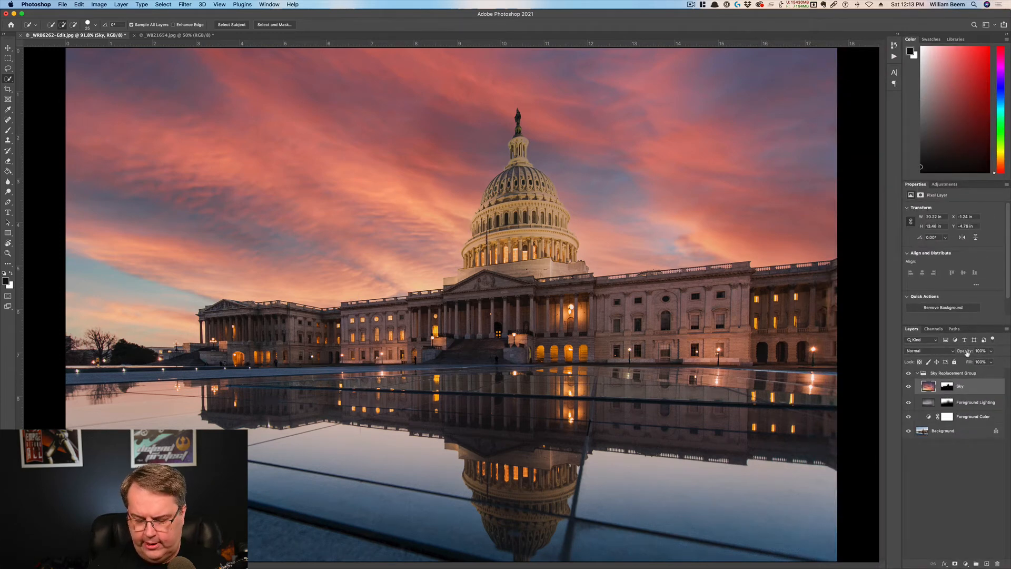
key(super+j)
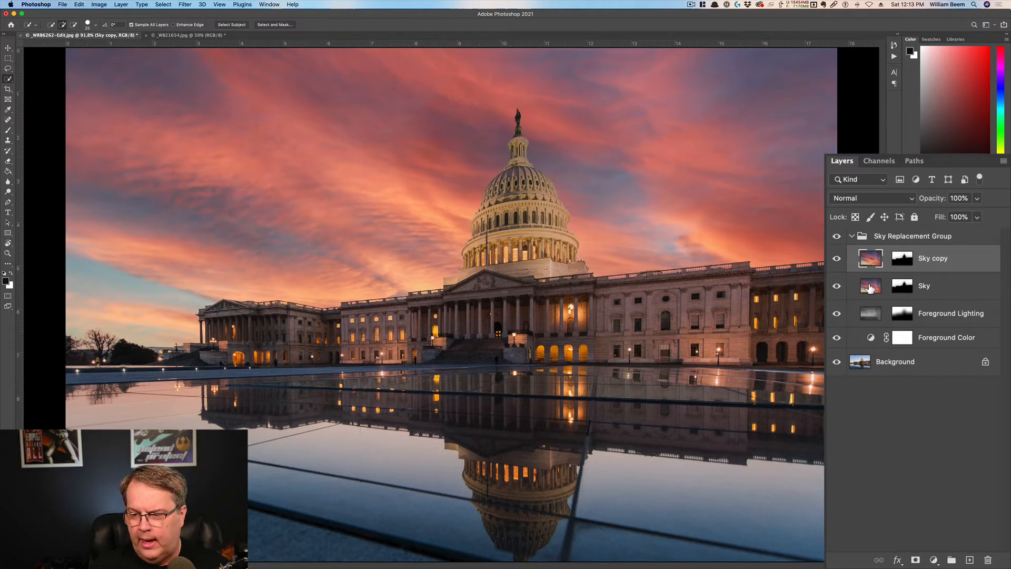
Rename the original Sky layer as Reflection and delete its layer mask.
double_click(925, 286)
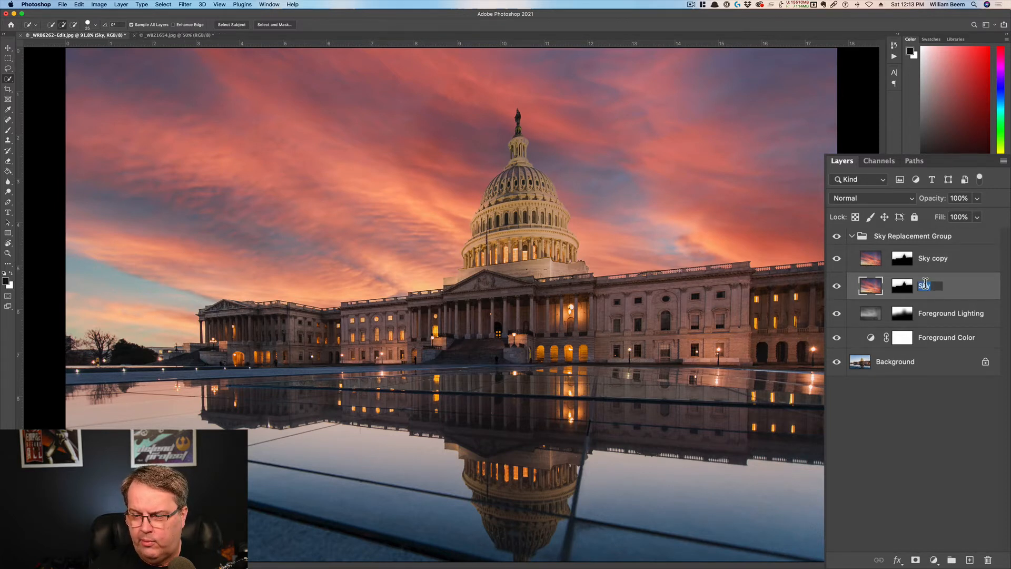
text(Reflection)
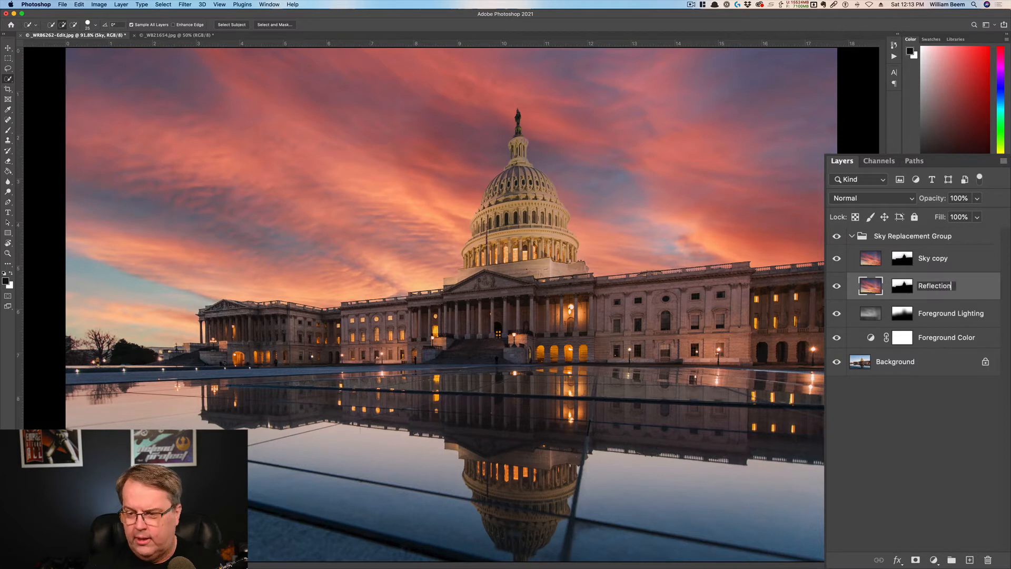
key(Return)
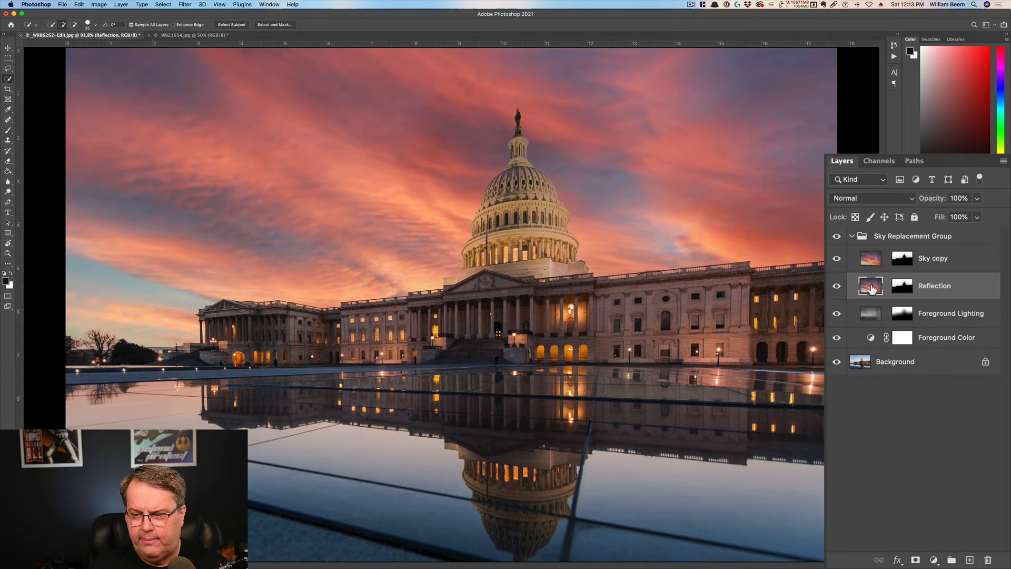
click(906, 285)
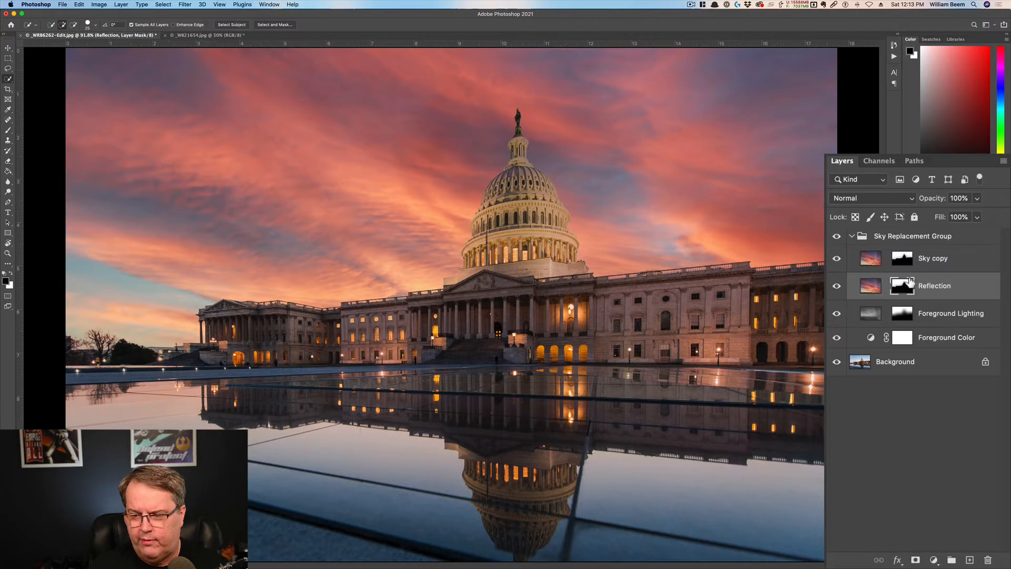
key(Delete)
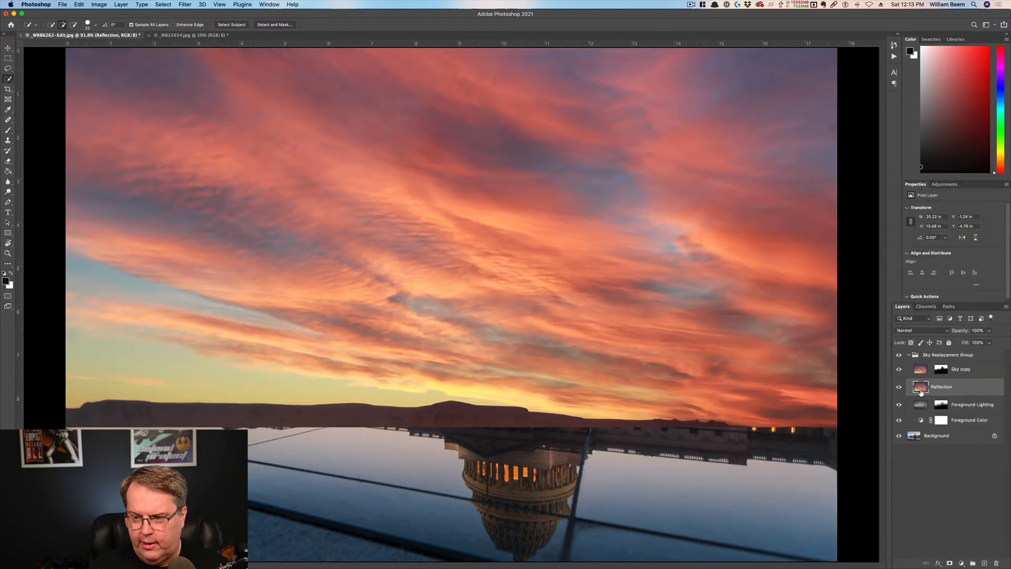
Flip the Reflection layer vertically and move it straight down about 12 inches to cover the water below the building.
click(80, 5)
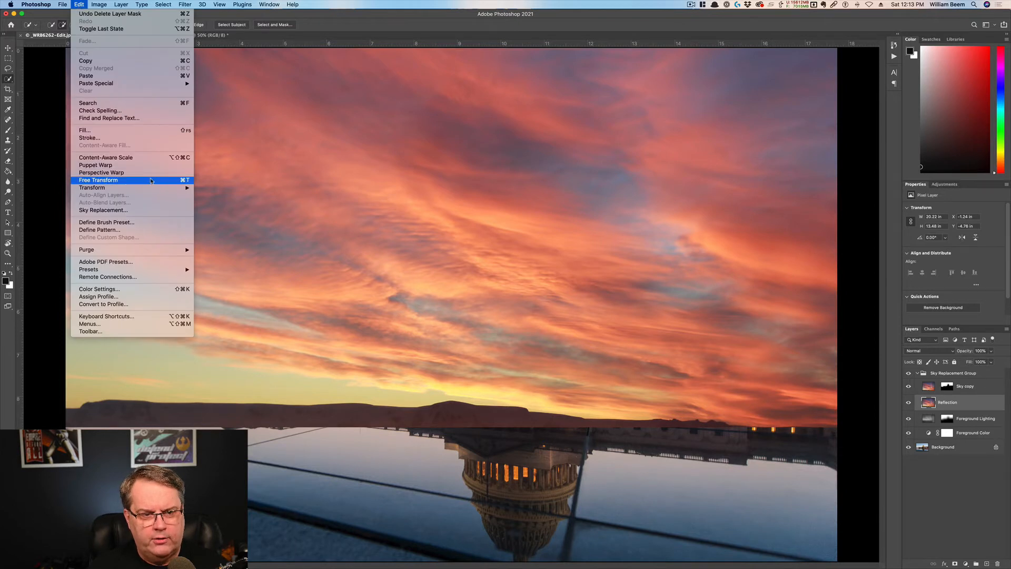
mouse_move(182, 188)
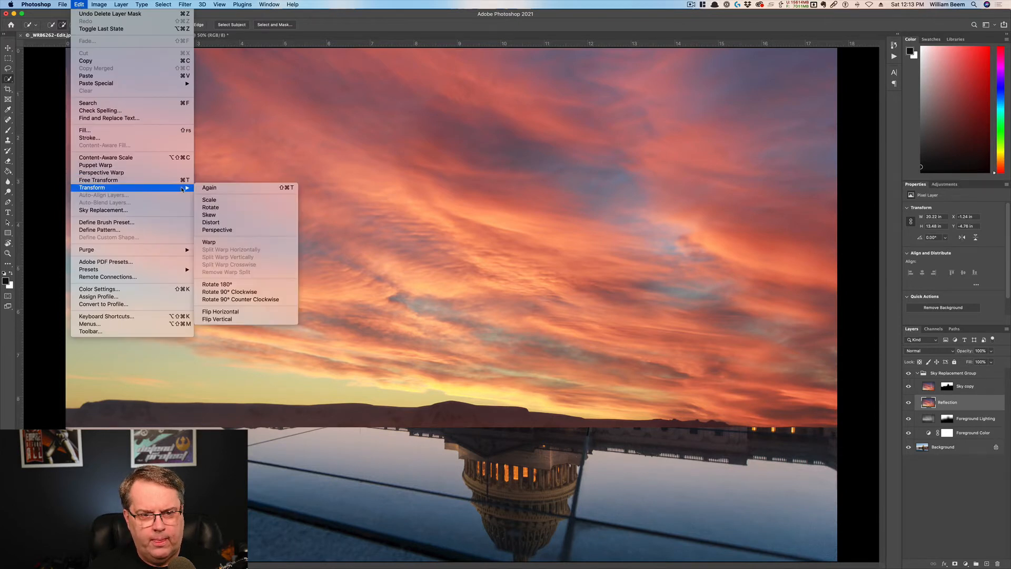
click(253, 323)
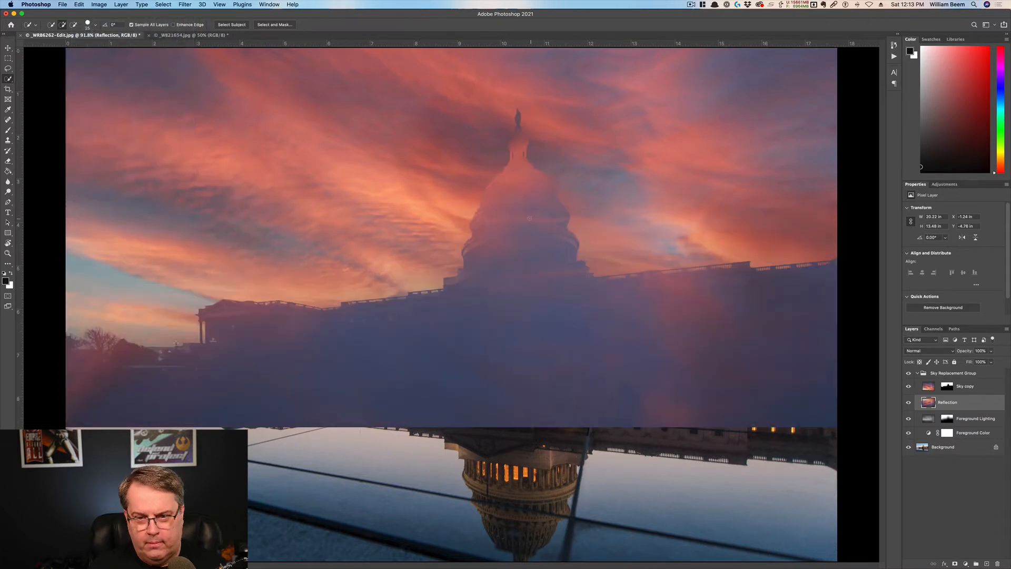
key(v)
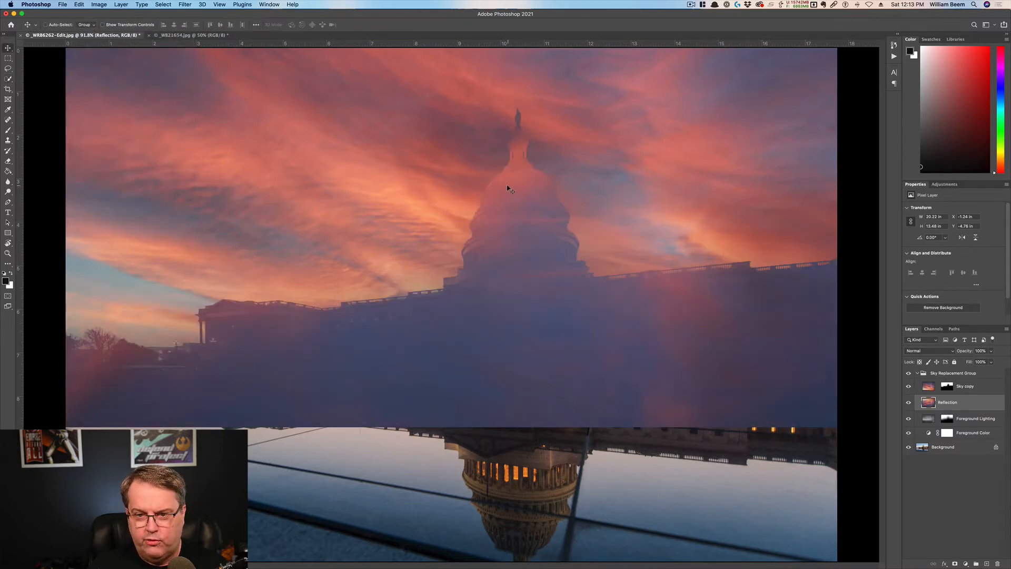
mouse_move(509, 188)
mouse_down()
mouse_move(498, 387)
mouse_move(523, 448)
mouse_move(524, 438)
mouse_move(512, 448)
mouse_up()
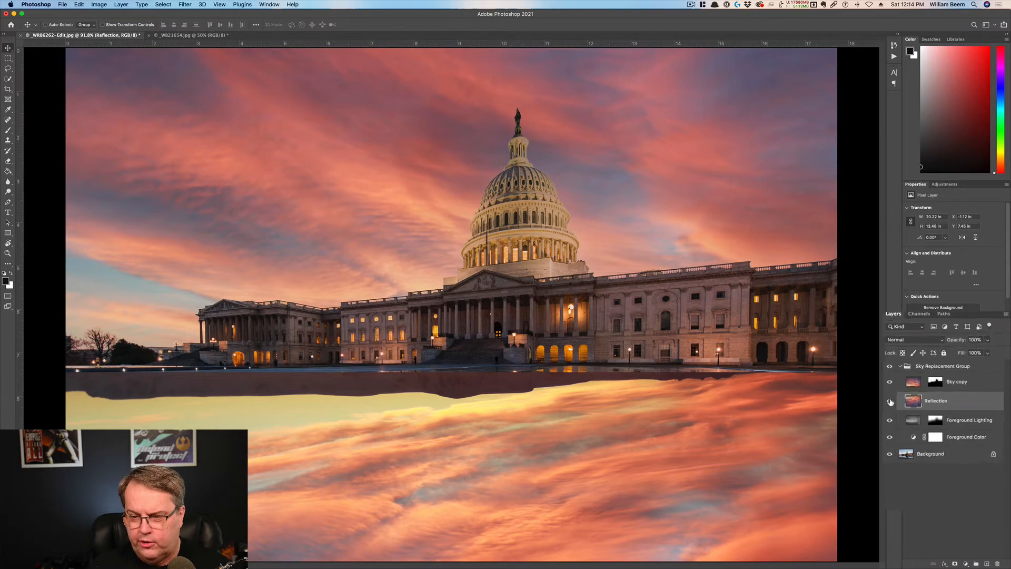
Hide the Reflection layer and make a Quick Selection of the sky's reflection in the water on the Background layer.
click(909, 403)
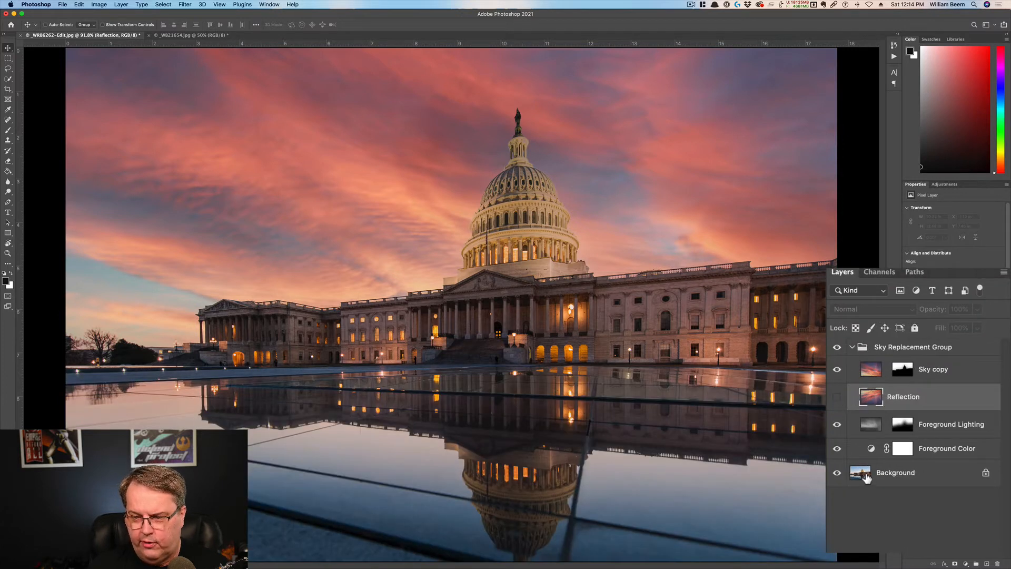
click(867, 477)
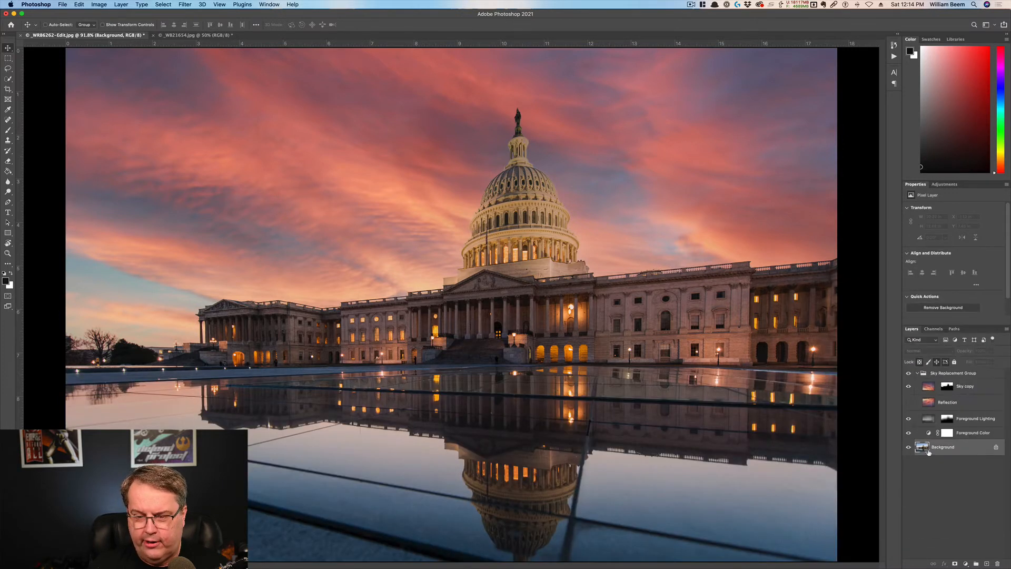
key(w)
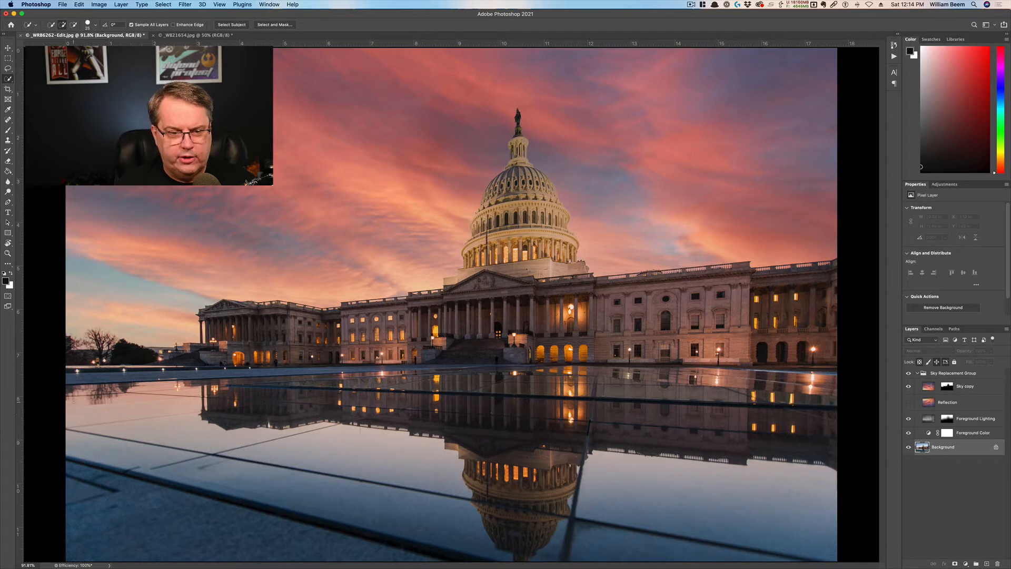
mouse_move(84, 411)
mouse_down()
mouse_move(154, 424)
mouse_move(211, 471)
mouse_up()
mouse_move(288, 480)
mouse_down()
mouse_move(403, 474)
mouse_move(456, 509)
mouse_move(566, 532)
mouse_move(801, 512)
mouse_up()
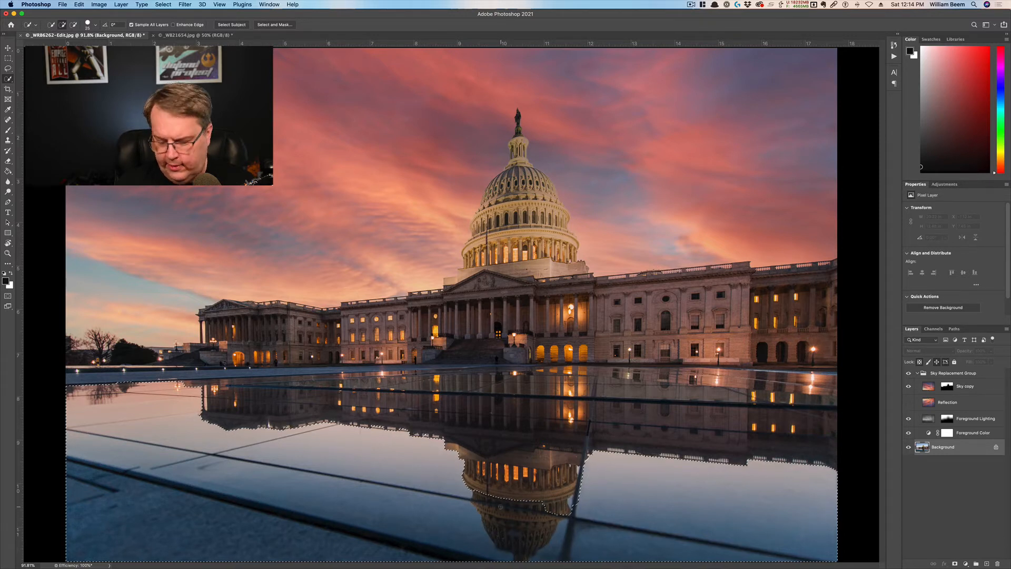
Subtract the reflected dome and the stone pavement in the lower-left foreground from the water selection.
key(alt)
mouse_move(481, 503)
mouse_down()
mouse_move(492, 529)
mouse_move(521, 550)
mouse_move(550, 524)
mouse_move(496, 495)
mouse_move(534, 524)
mouse_move(490, 519)
mouse_up()
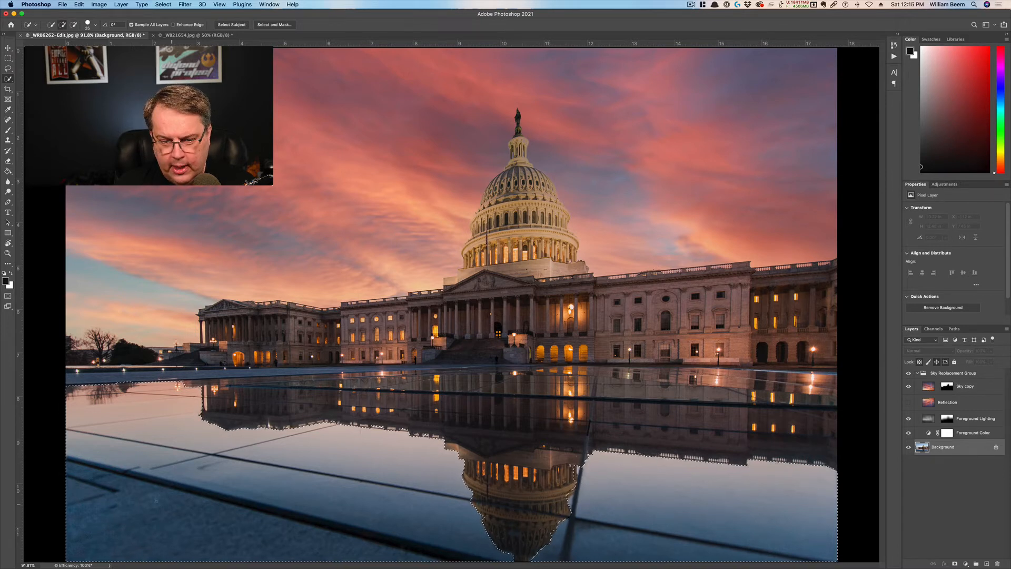
key(alt)
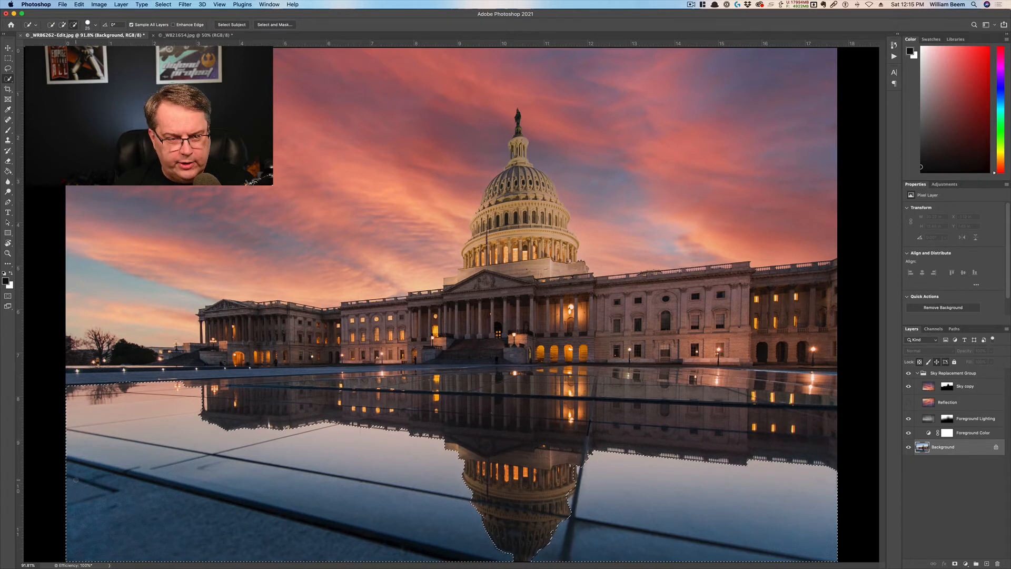
mouse_move(75, 480)
mouse_down()
mouse_move(142, 527)
mouse_move(227, 554)
mouse_move(454, 561)
mouse_up()
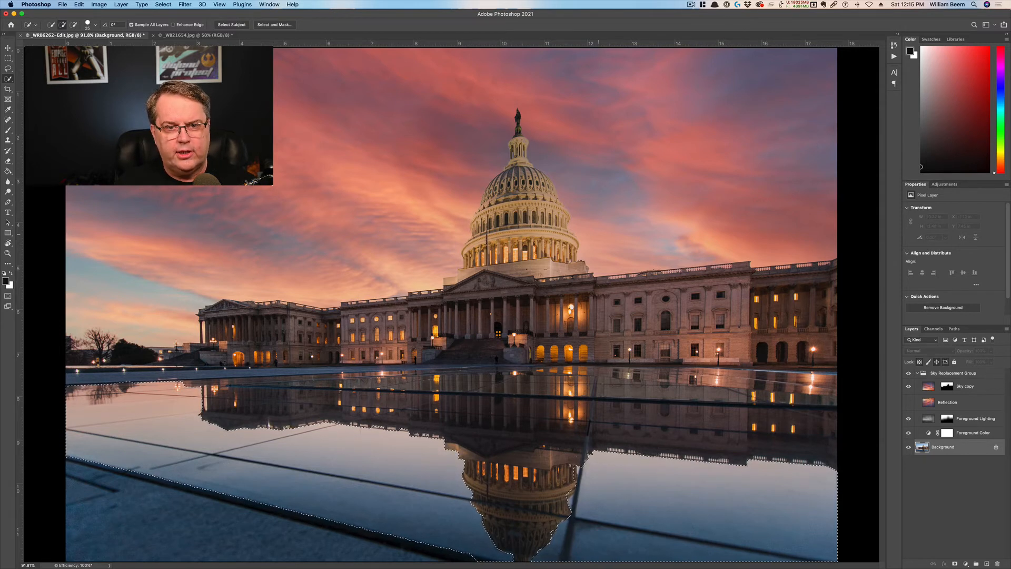
Open the water selection in Select and Mask and refine its edge along the building's reflected roofline right of the dome.
click(278, 25)
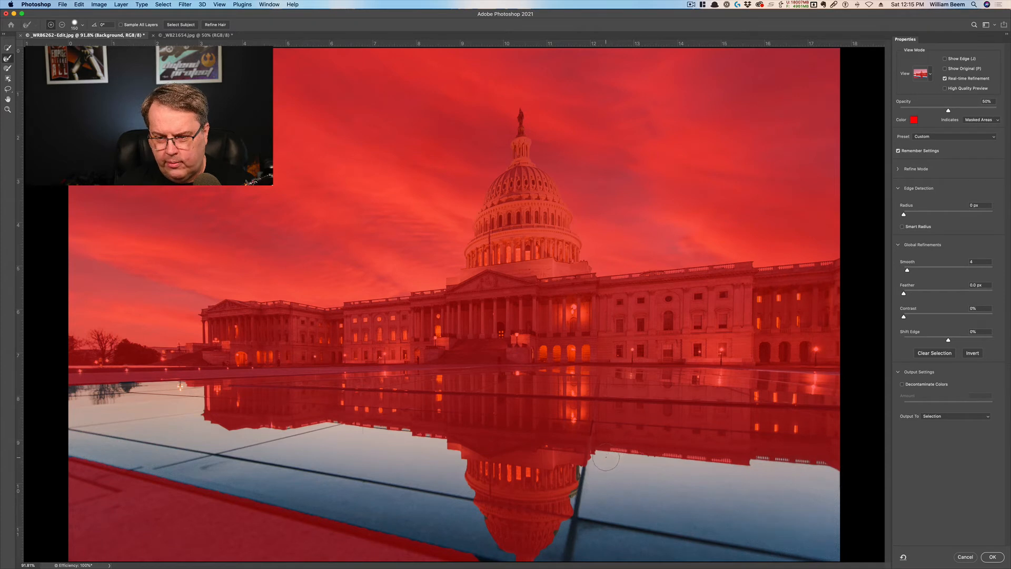
mouse_move(622, 460)
mouse_down()
mouse_move(706, 462)
mouse_move(750, 476)
mouse_up()
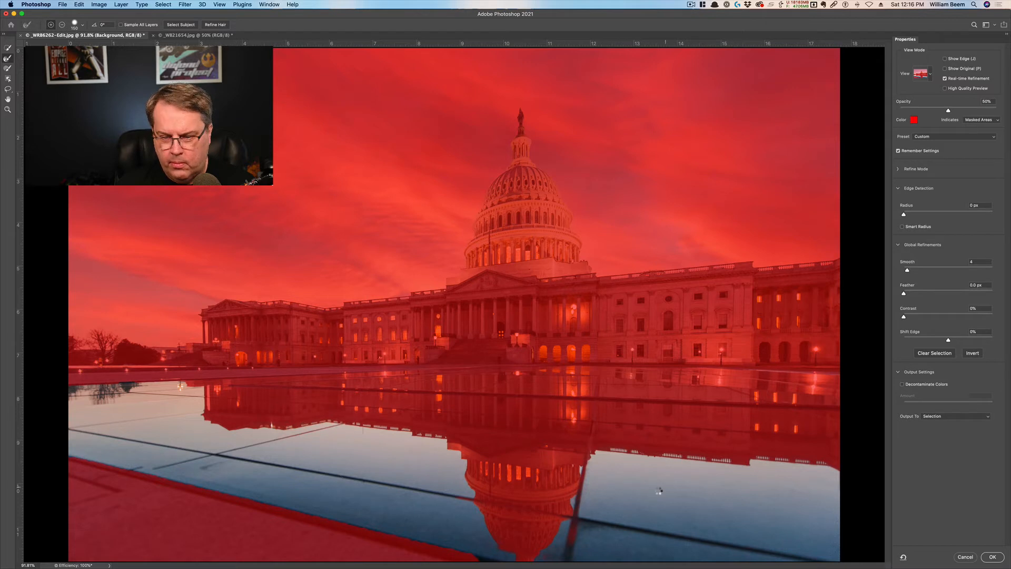
key(alt)
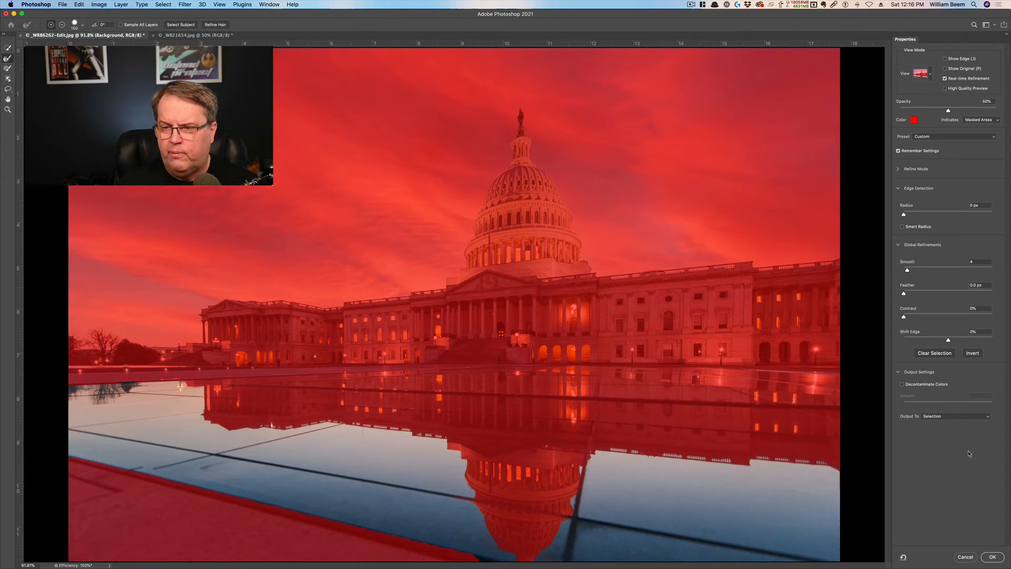
Set the refined mask to output as a Selection, with Decontaminate Colors off.
click(940, 416)
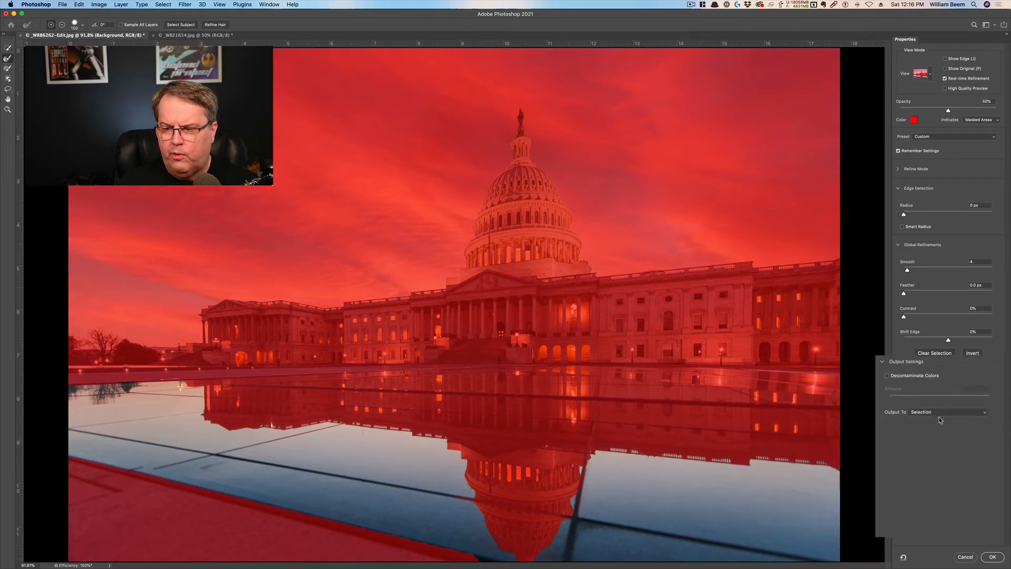
click(899, 384)
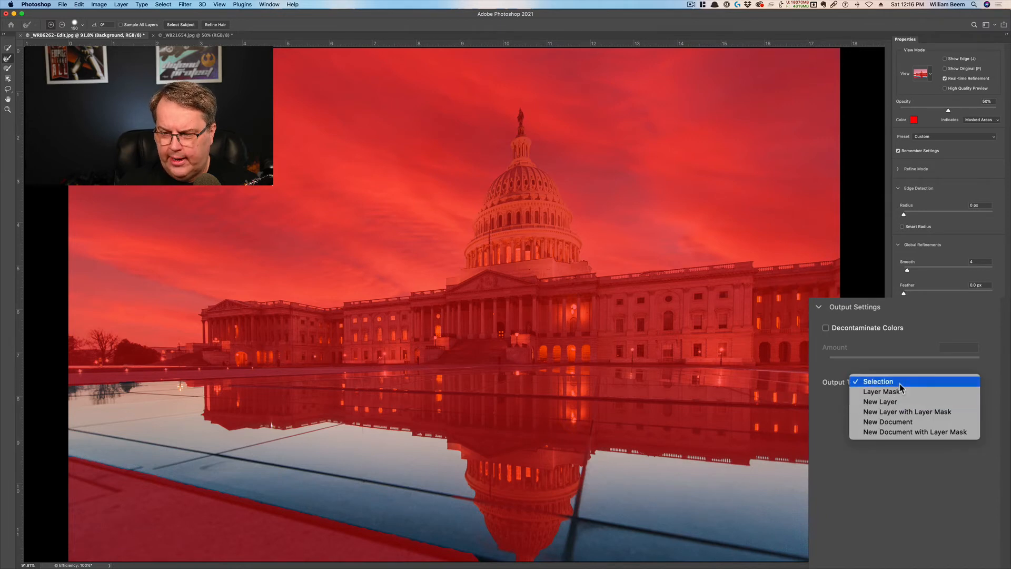
click(899, 382)
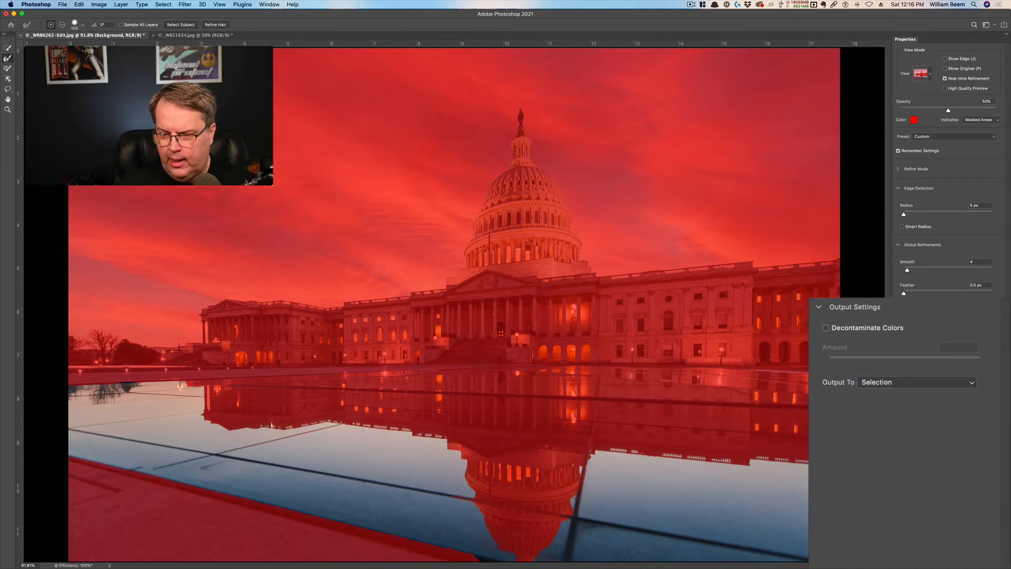
Accept the refined water selection, show the Reflection layer and add a layer mask to it that reveals the selection.
click(993, 558)
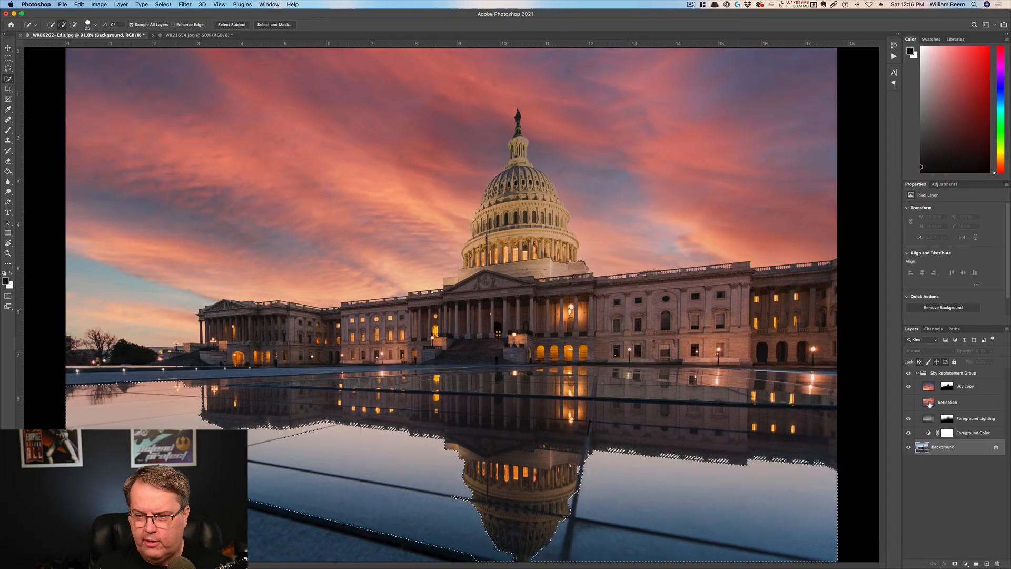
click(928, 409)
click(908, 403)
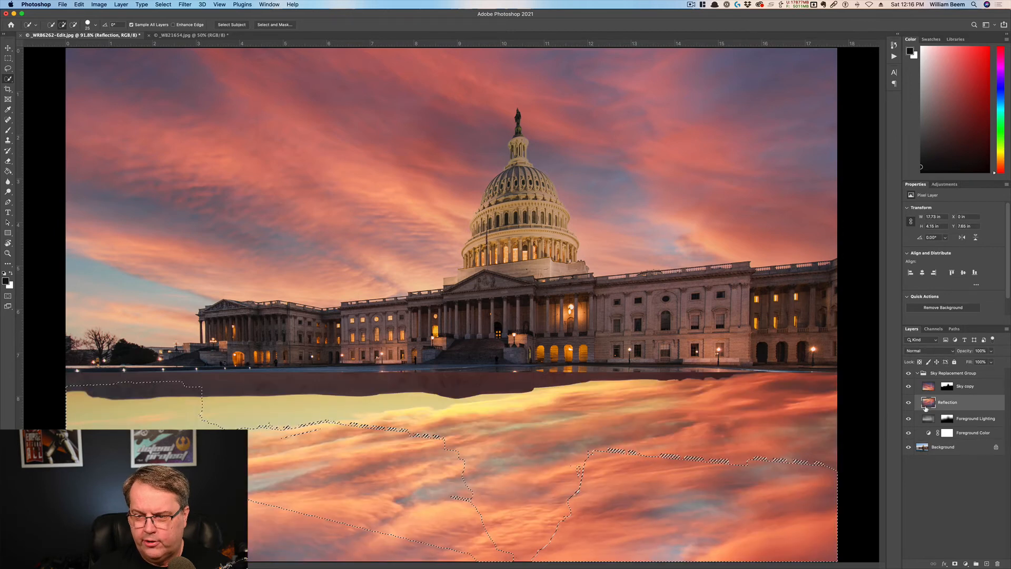
click(121, 4)
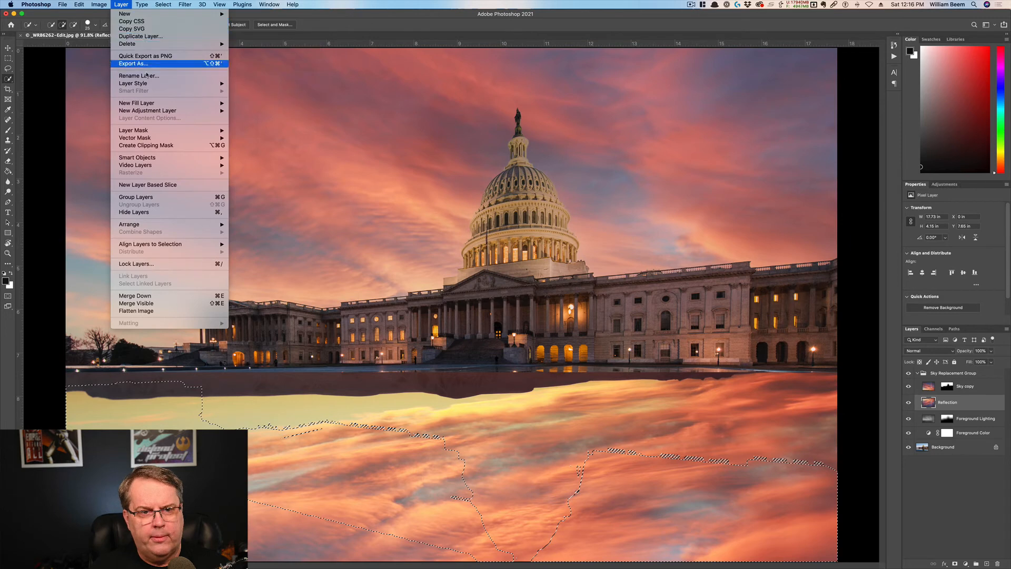
mouse_move(168, 130)
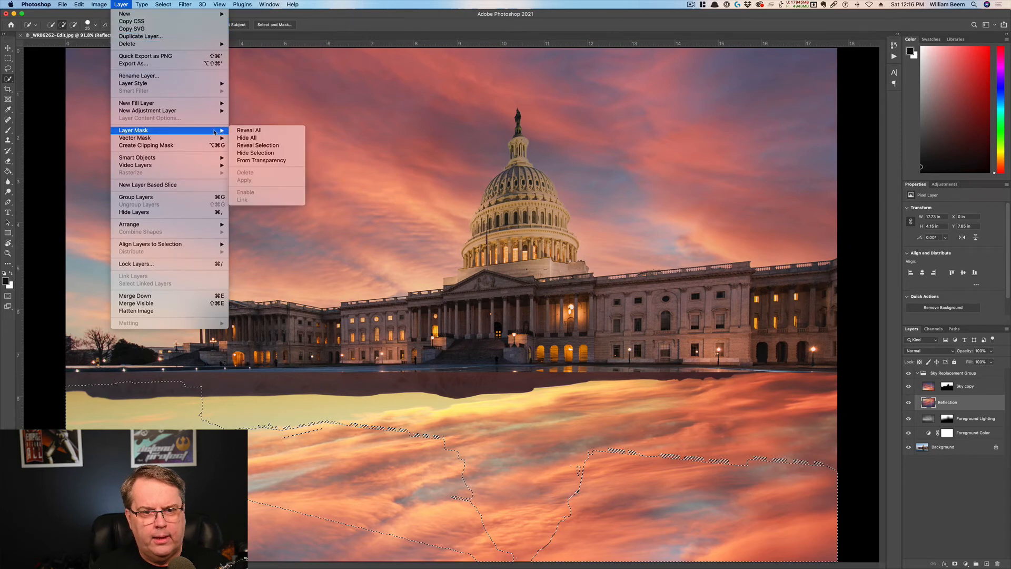
click(260, 145)
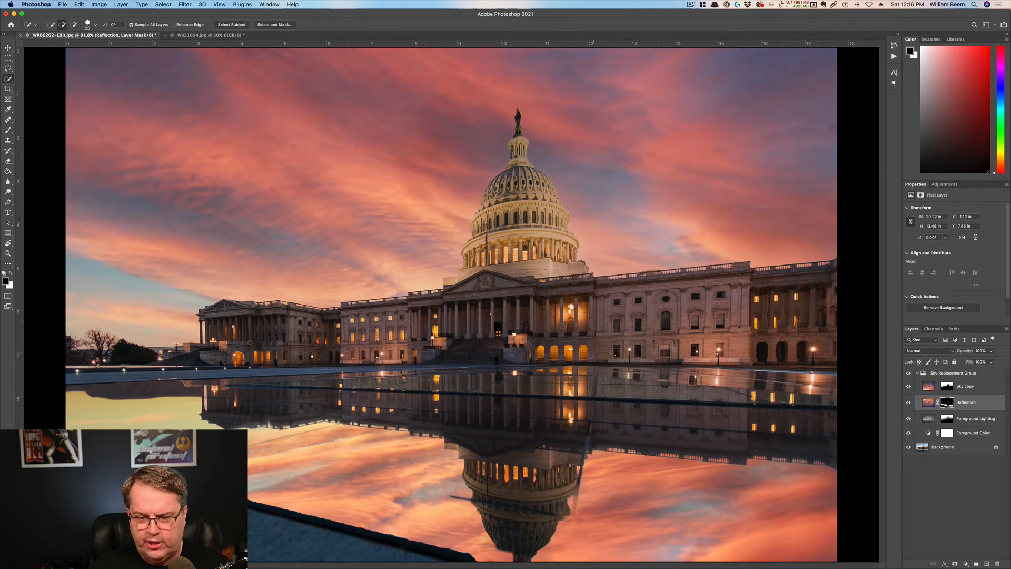
Lower the Reflection layer's opacity to 32%.
click(992, 352)
drag(991, 361, 976, 364)
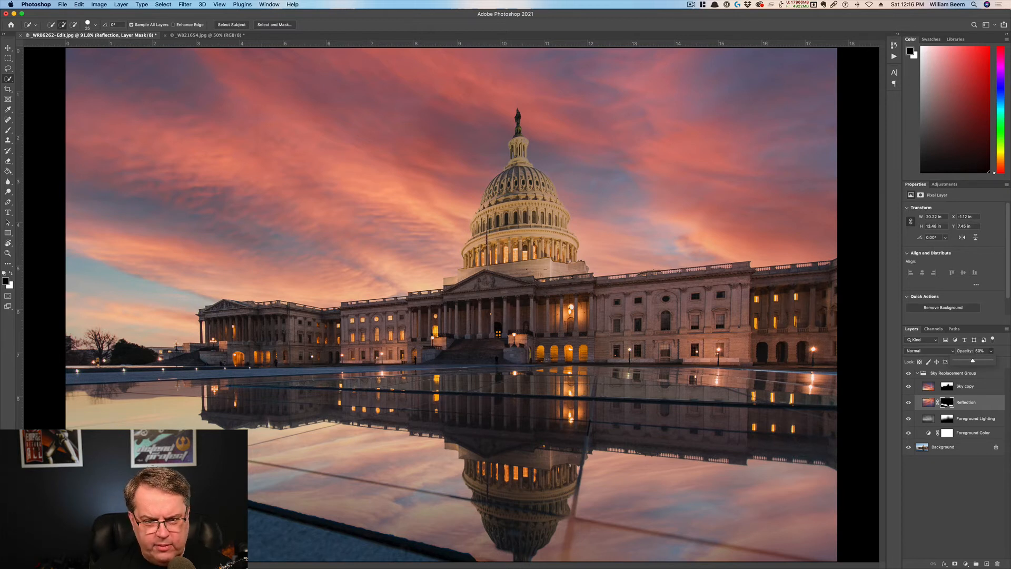
drag(973, 361, 968, 362)
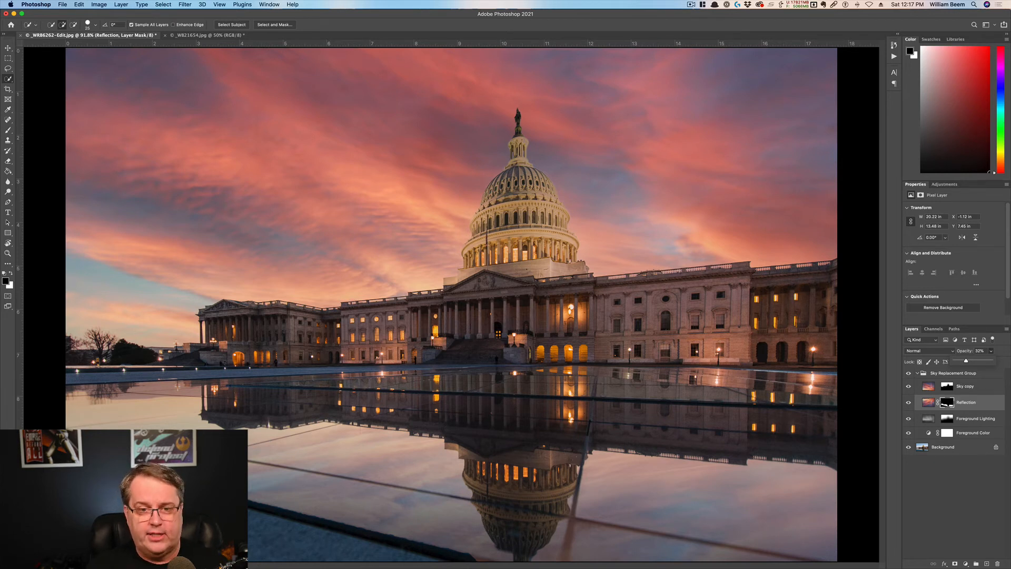
Switch to the mountain landscape photo _WB21654.jpg, try the automatic Sky selection on it and deselect.
click(207, 35)
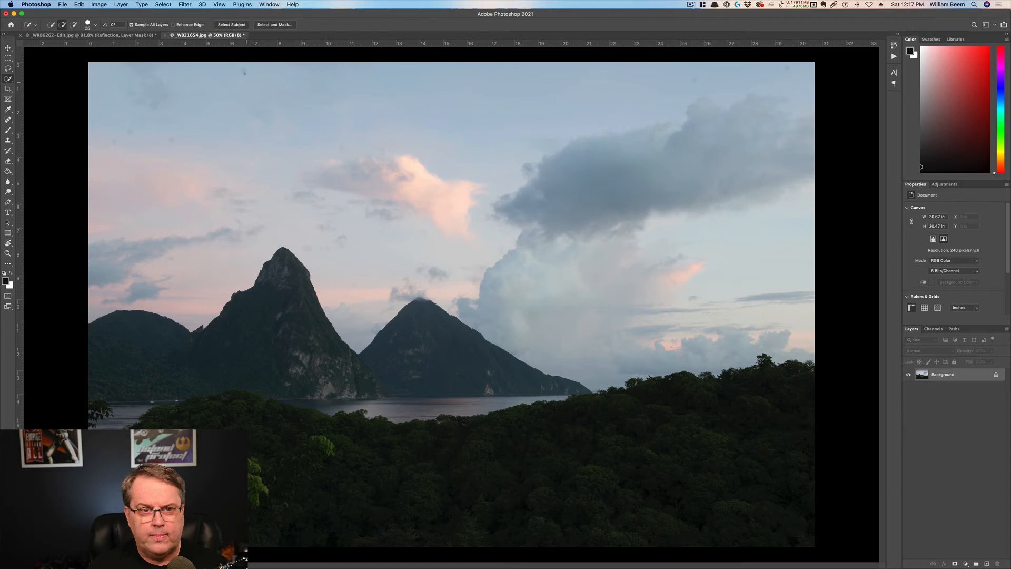
click(164, 5)
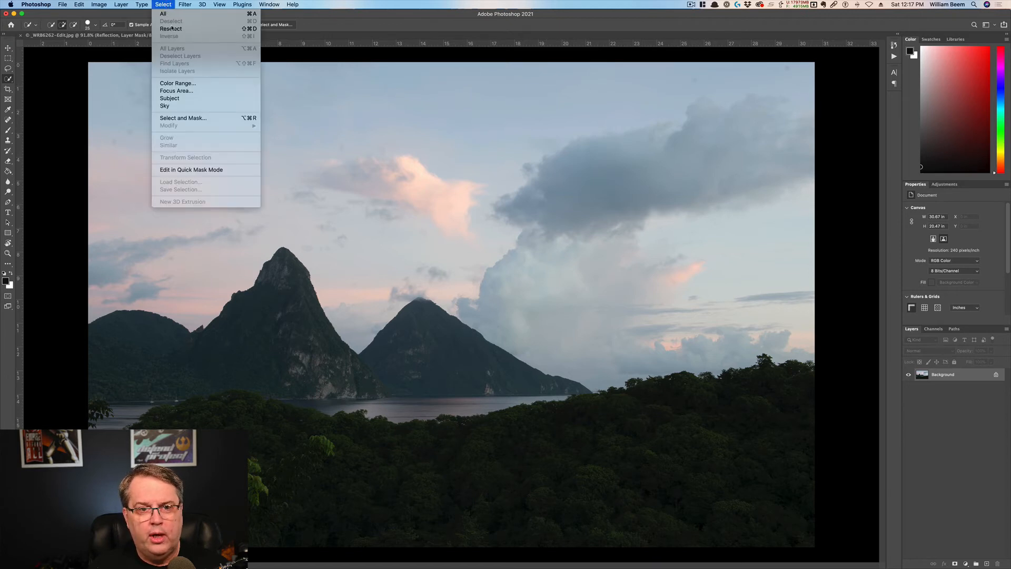
click(187, 100)
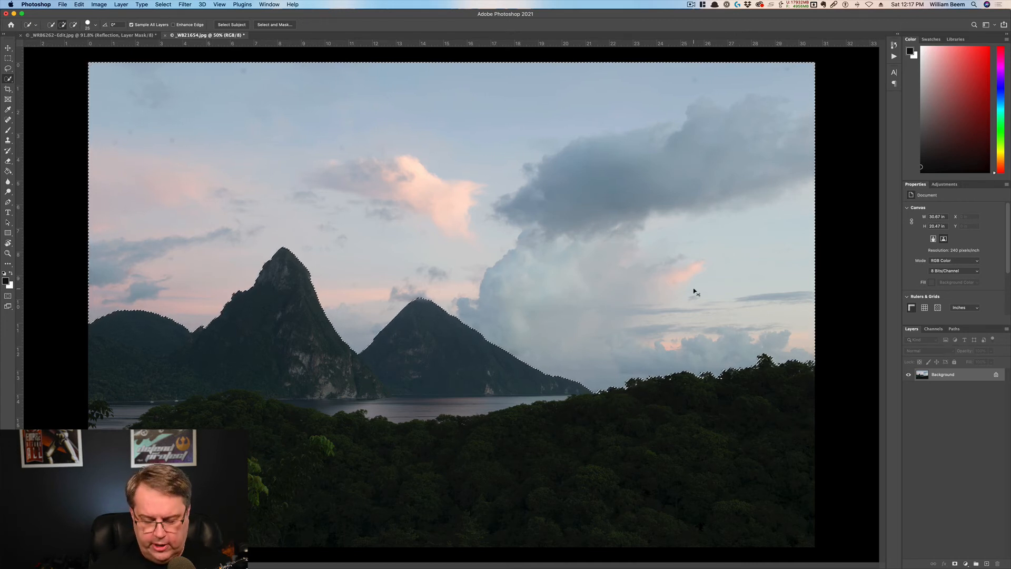
key(super+d)
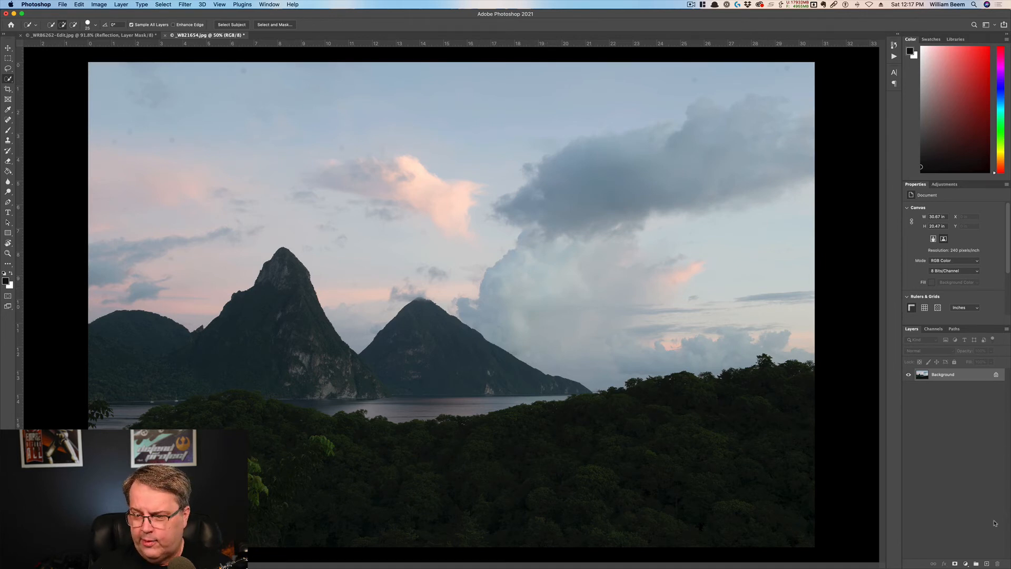
Add a Levels adjustment layer above the mountain photo and delete its default layer mask.
click(966, 564)
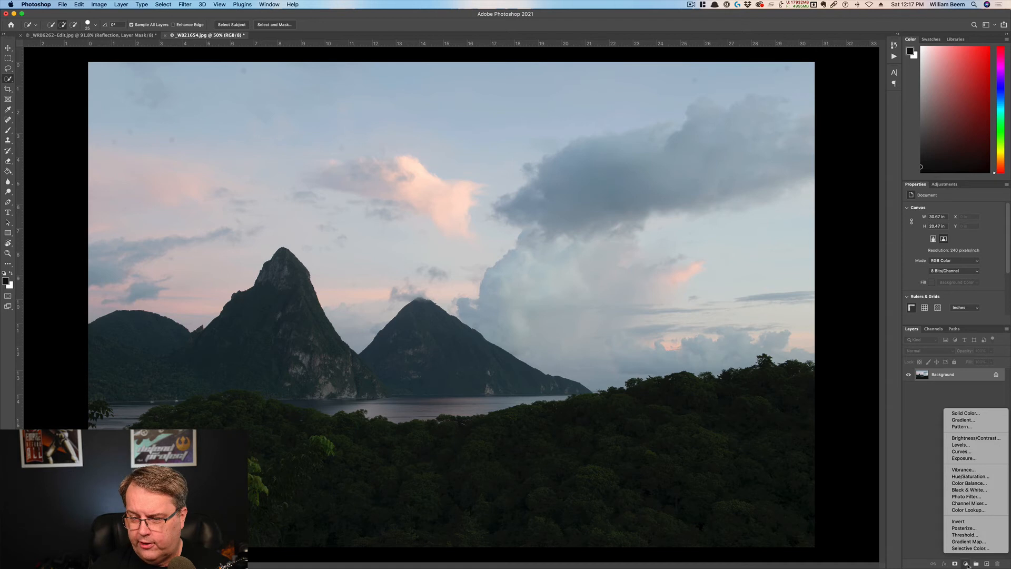
click(957, 447)
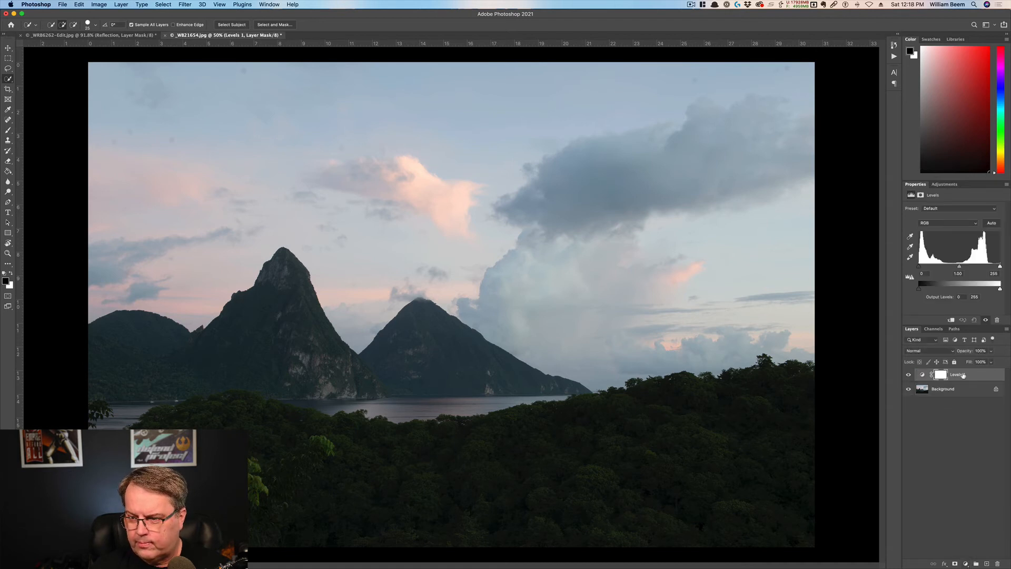
click(942, 374)
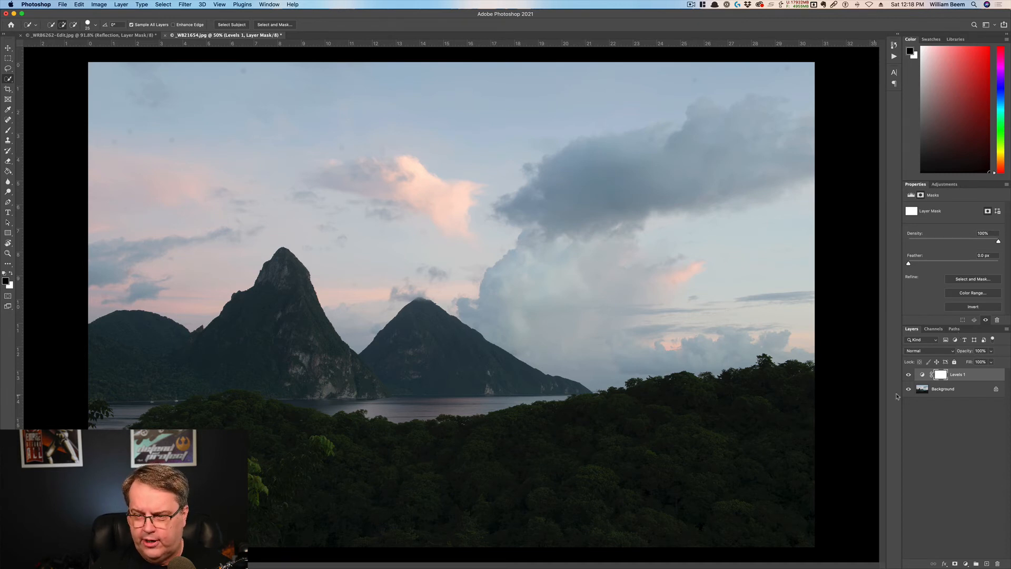
key(Delete)
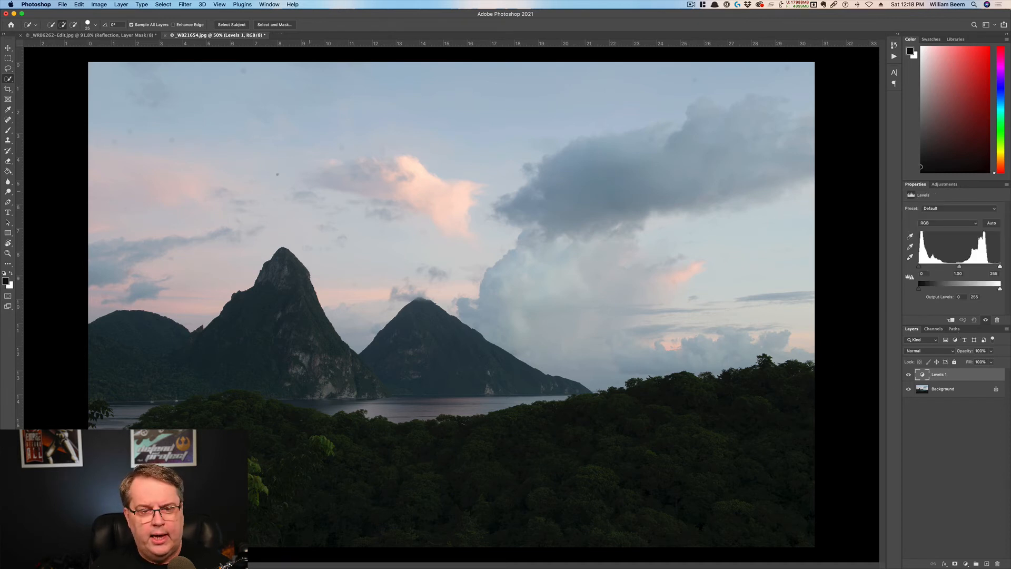
Select the sky automatically and add a layer mask to the Levels adjustment that reveals the selection.
click(164, 5)
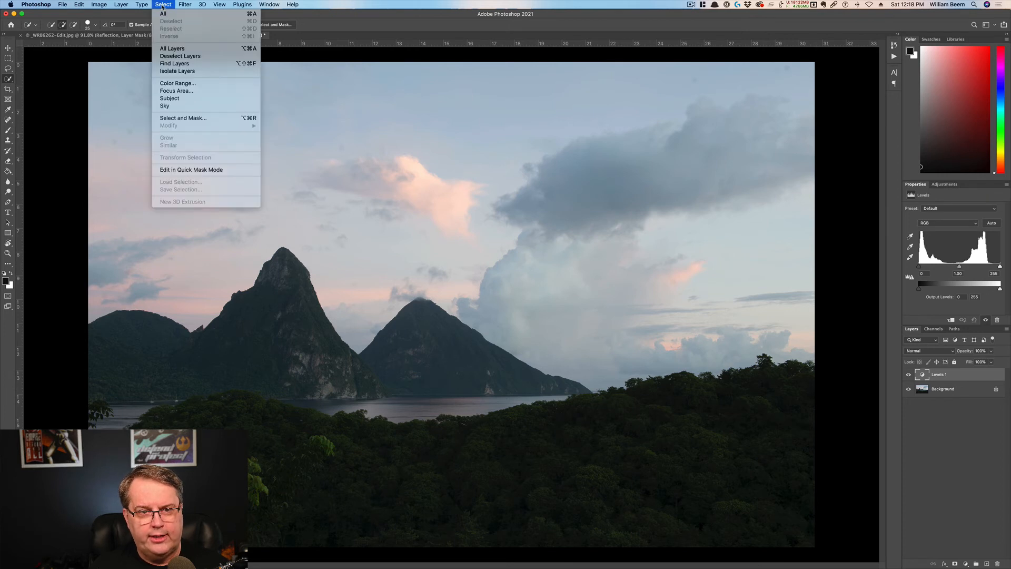
mouse_move(133, 5)
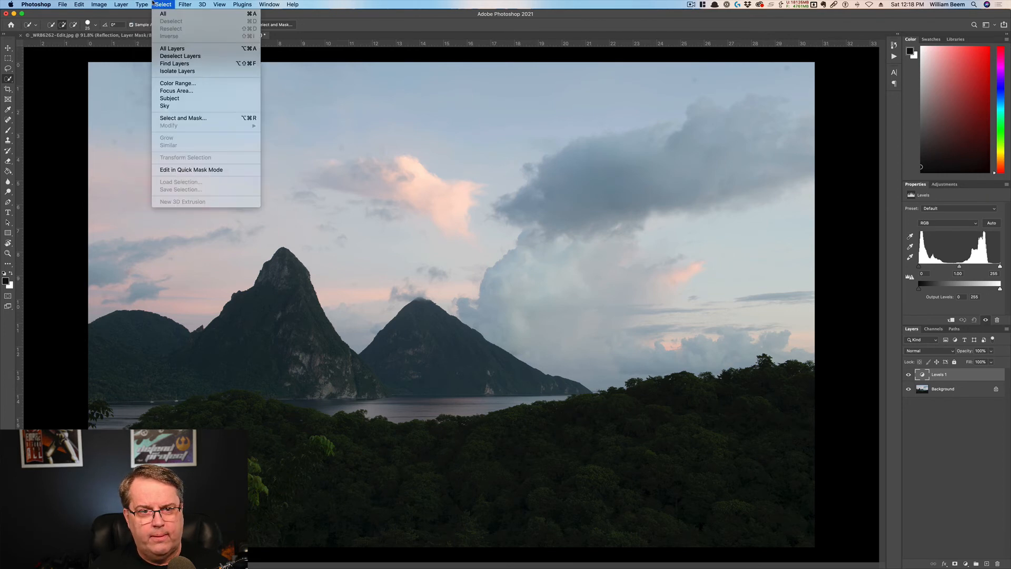
click(165, 106)
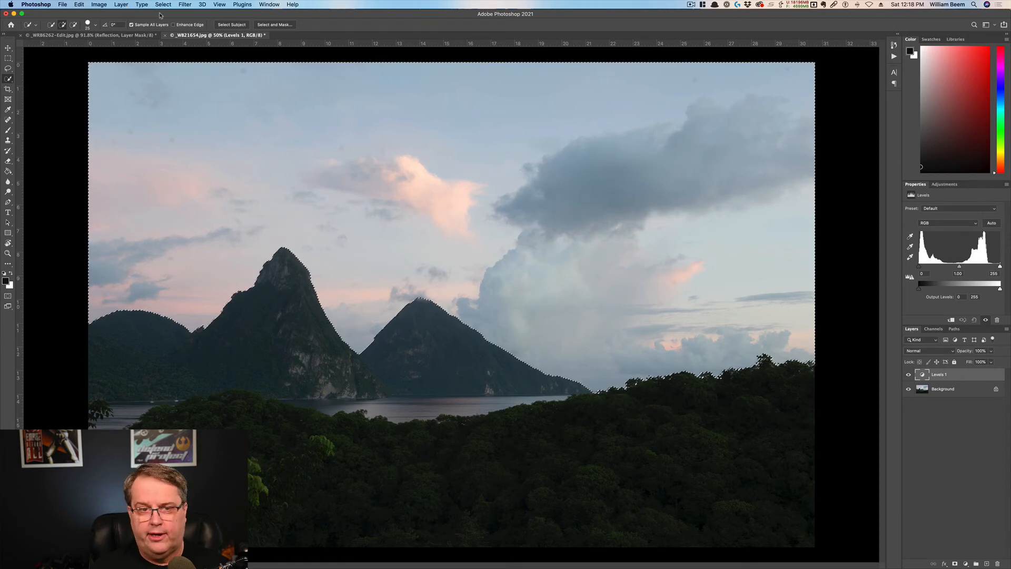
click(121, 5)
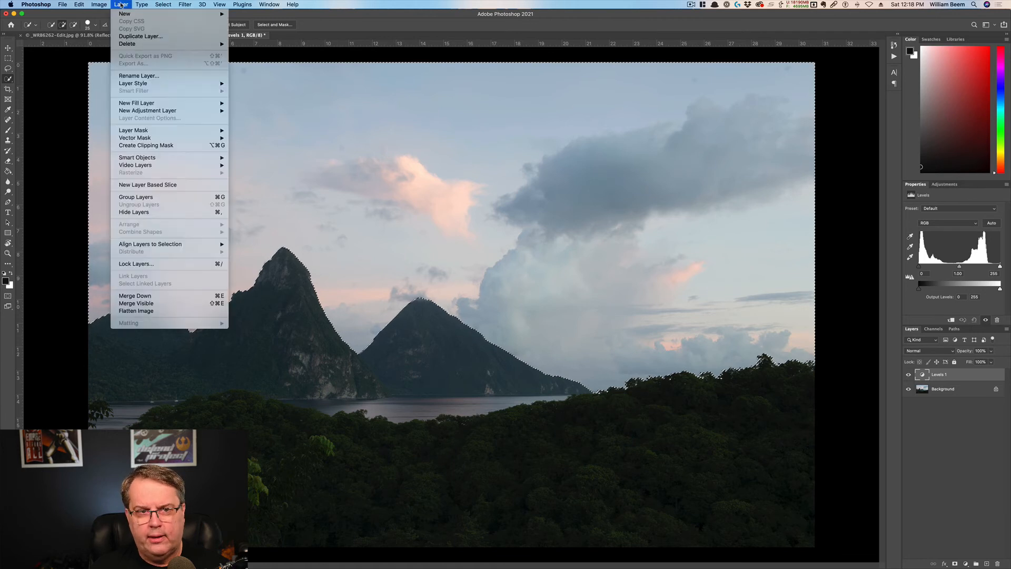
mouse_move(202, 132)
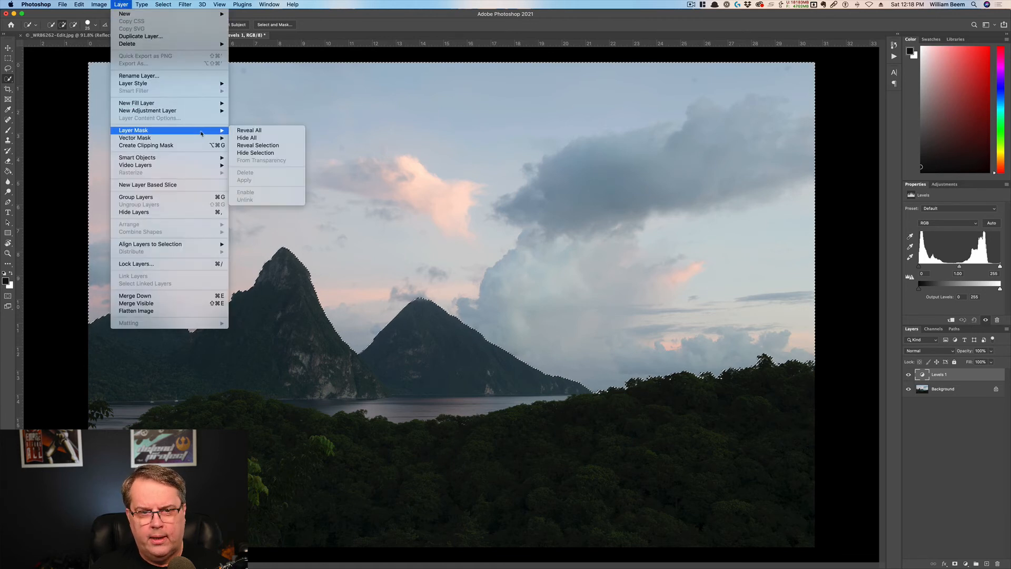
click(244, 146)
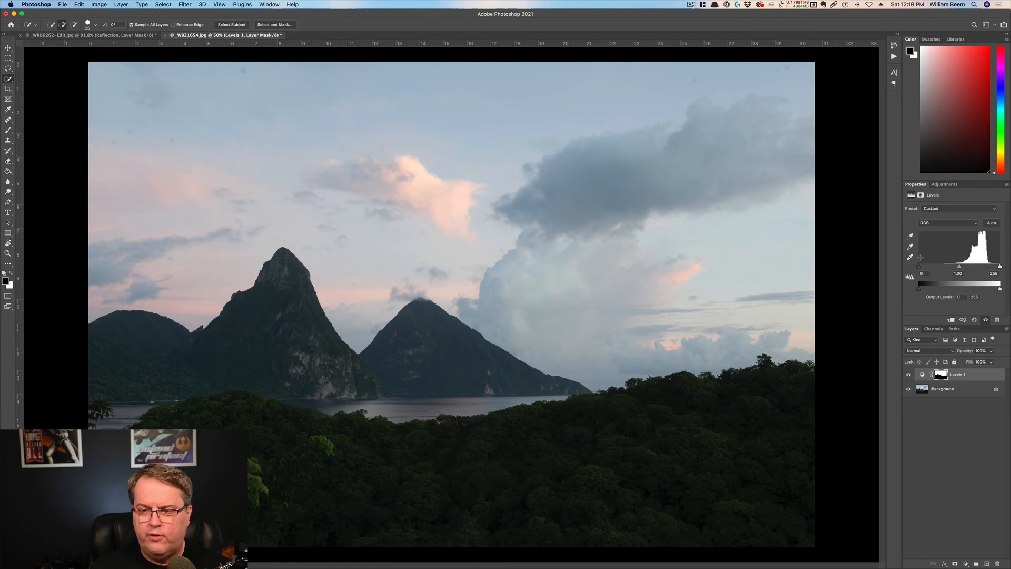
Darken the sky with the masked Levels adjustment, setting the black input to 42 and the midtones to 0.60.
click(918, 267)
drag(918, 267, 931, 270)
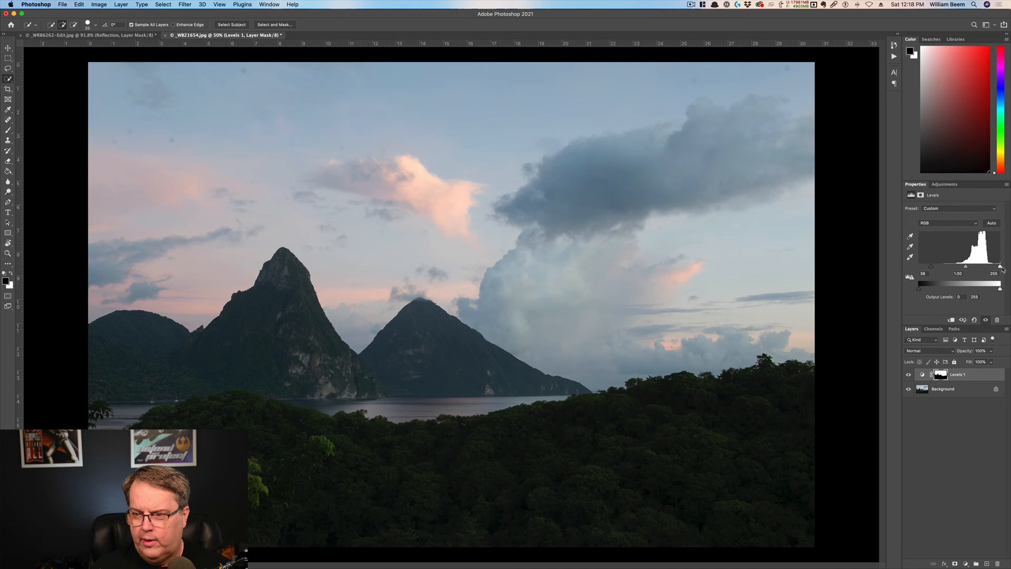
drag(1001, 267, 933, 269)
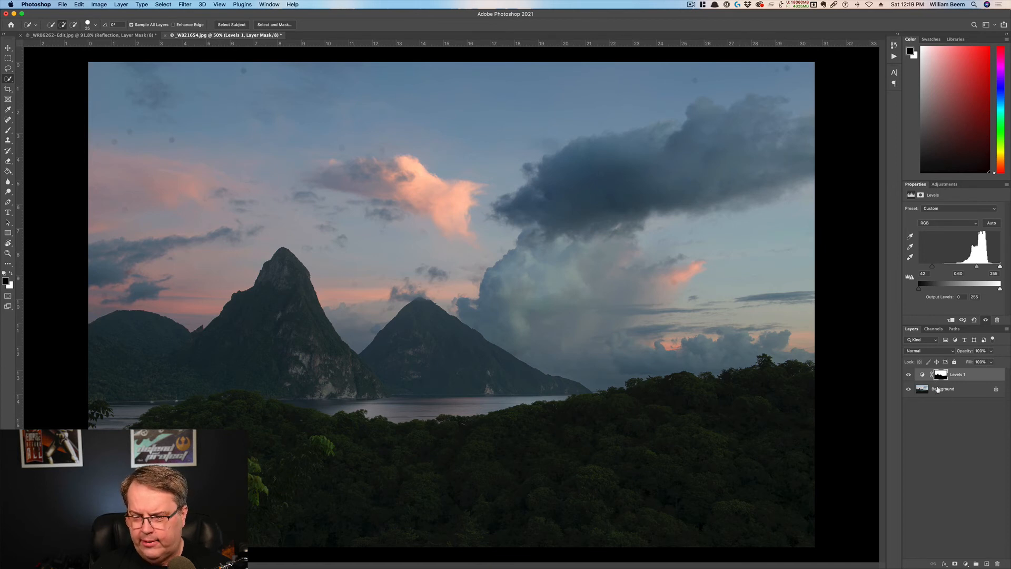
Duplicate the sky's Levels adjustment layer and invert the copy's mask so it targets the land and water.
key(super+j)
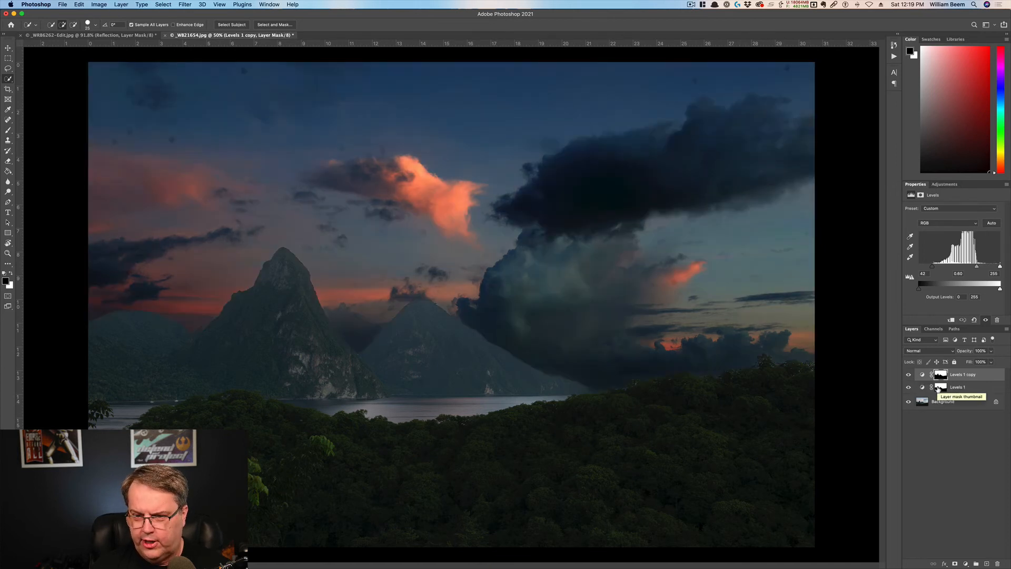
click(936, 372)
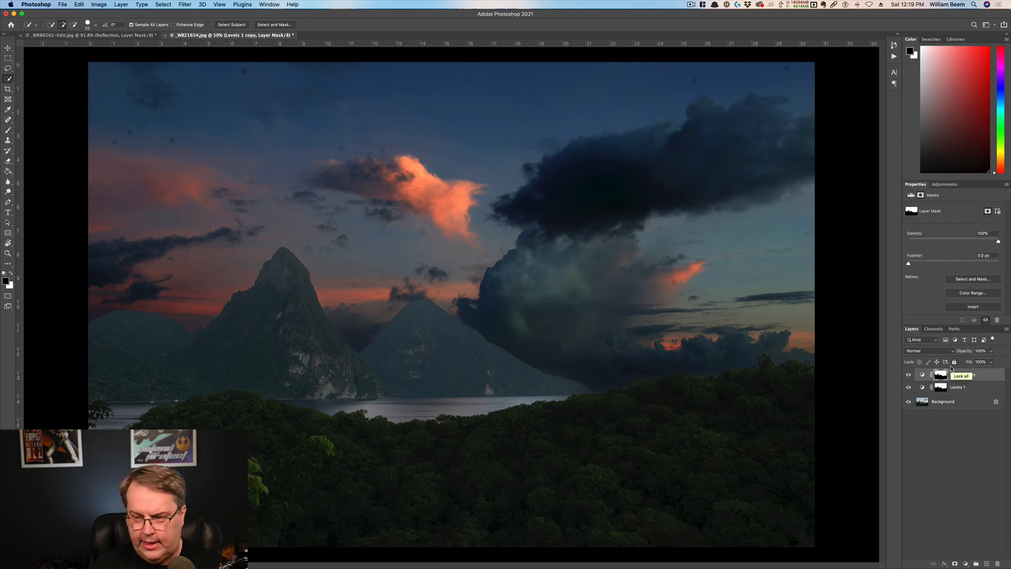
key(super+i)
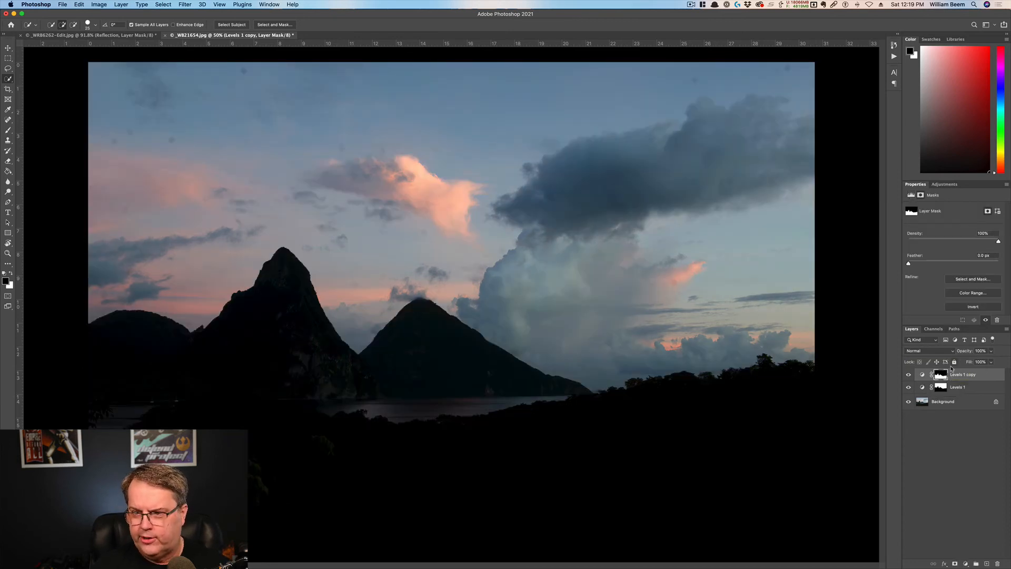
Brighten the foreground with the copied Levels (black input 0, midtones 1.18, white input 218) and compare against the Background alone.
click(922, 376)
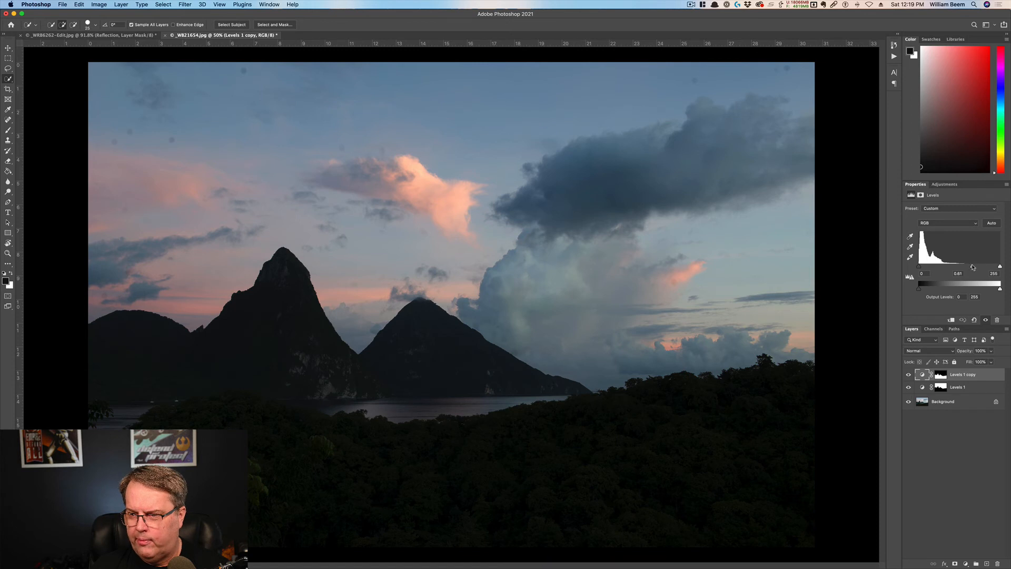
mouse_move(972, 266)
mouse_down()
mouse_move(955, 267)
mouse_move(999, 268)
mouse_move(988, 265)
mouse_up()
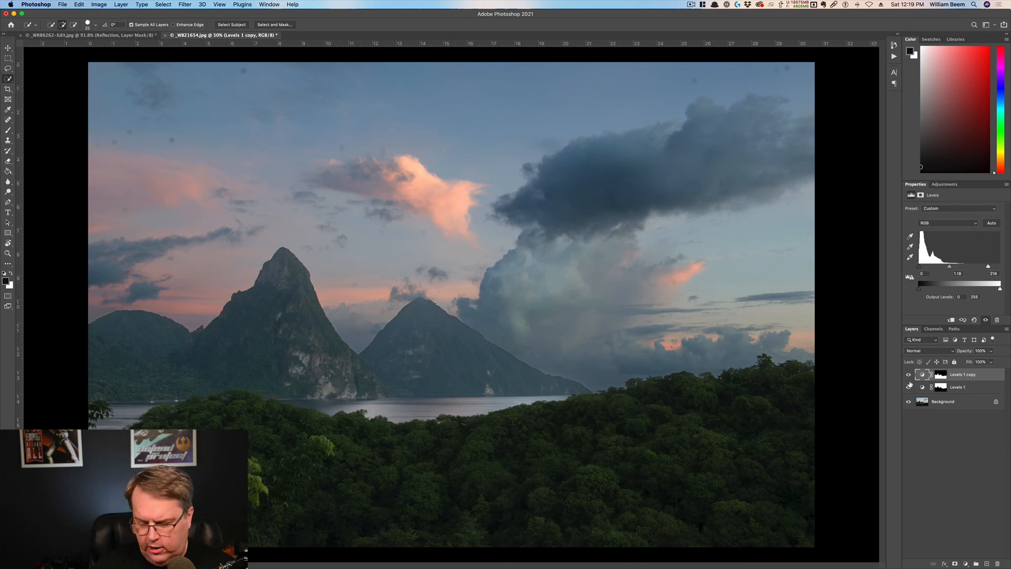
alt+click(908, 401)
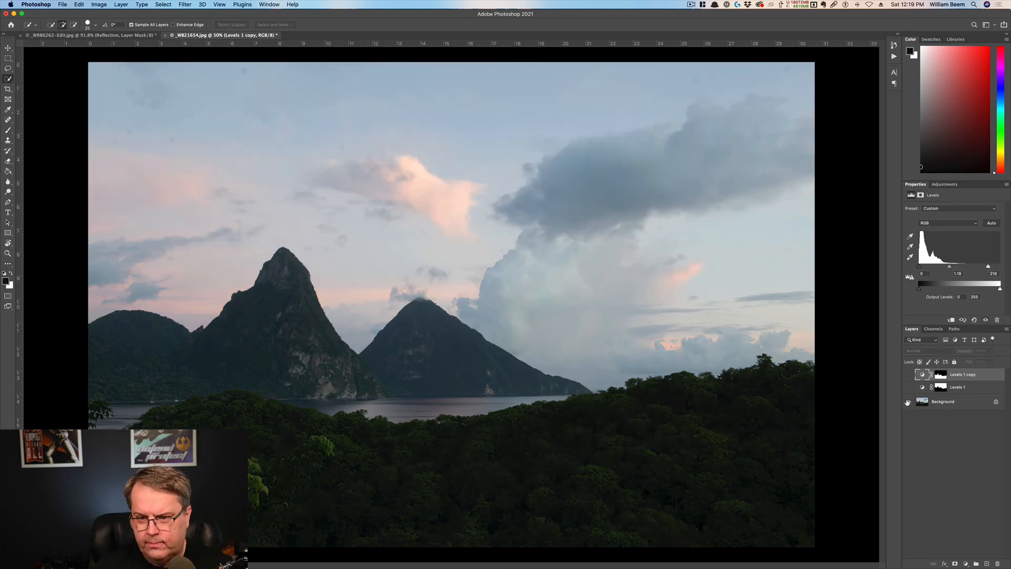
alt+click(909, 402)
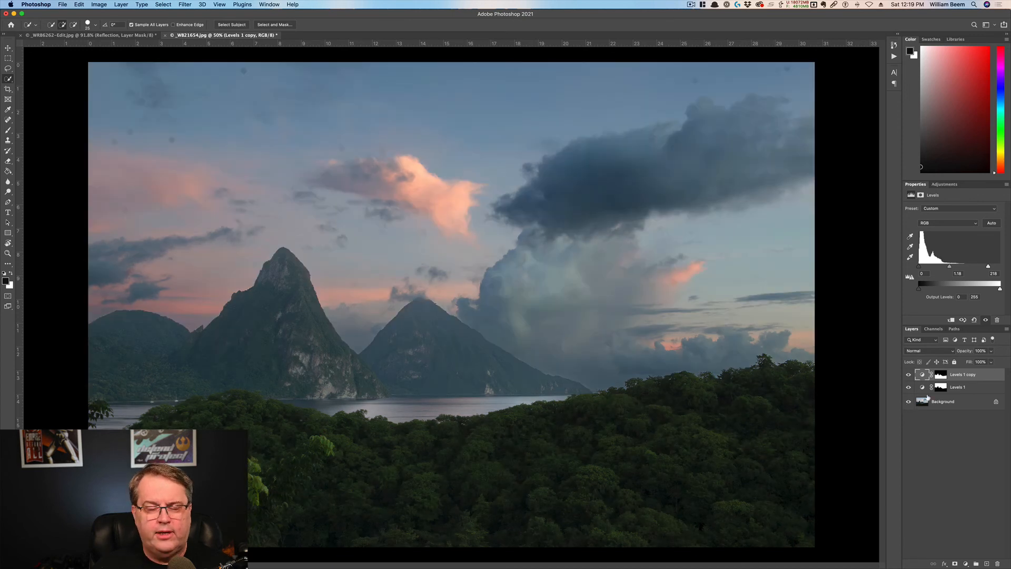
Add a Hue/Saturation adjustment layer on top of the stack and delete its default layer mask.
click(966, 563)
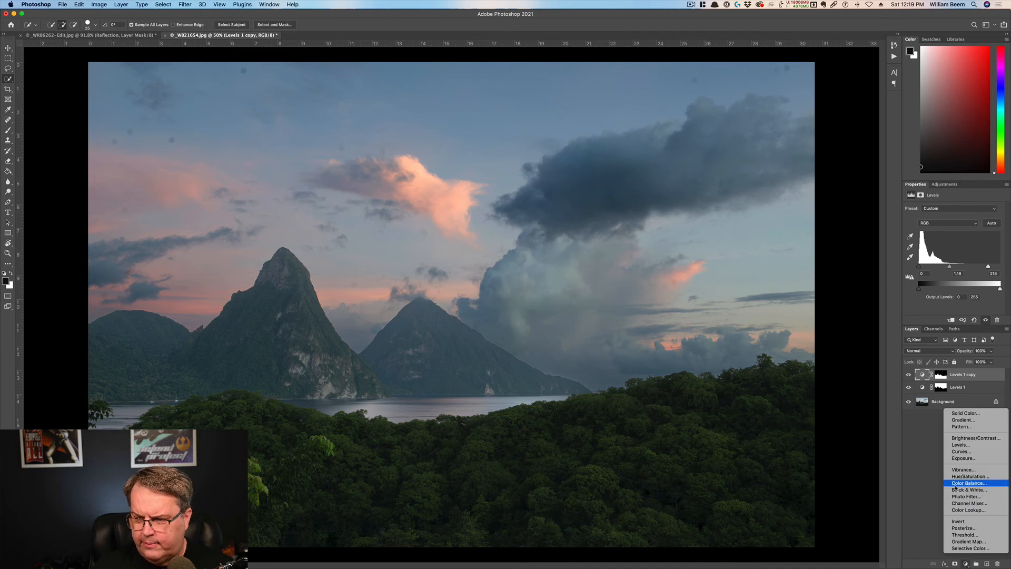
click(954, 477)
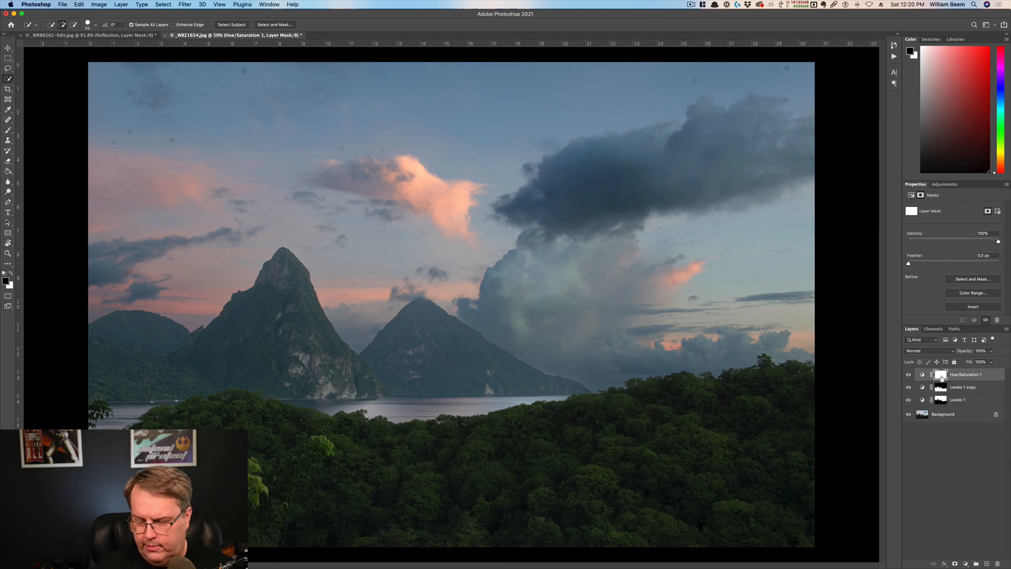
key(Delete)
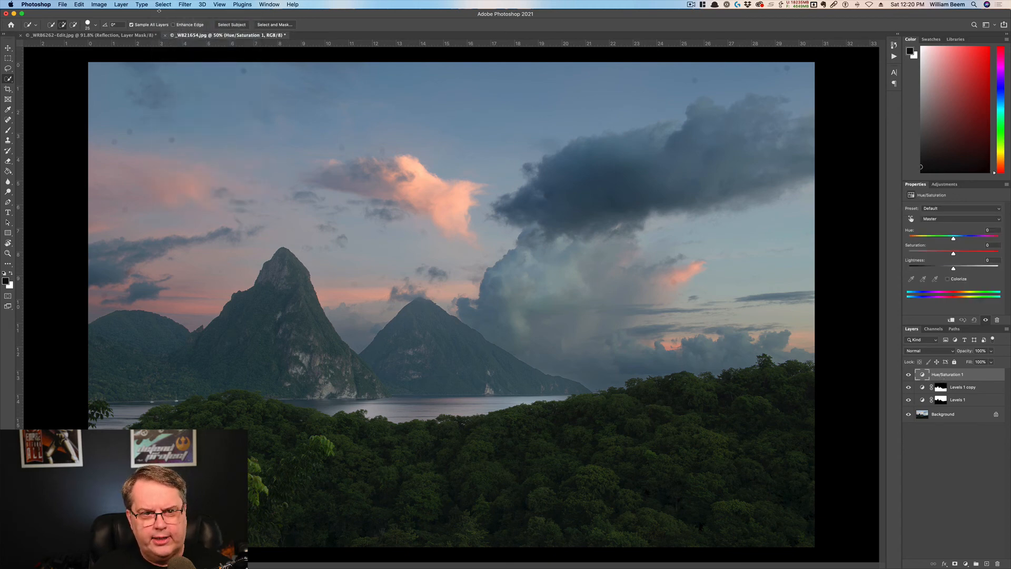
Select the sky automatically and add a layer mask revealing that selection to the Hue/Saturation adjustment layer.
click(163, 4)
click(181, 106)
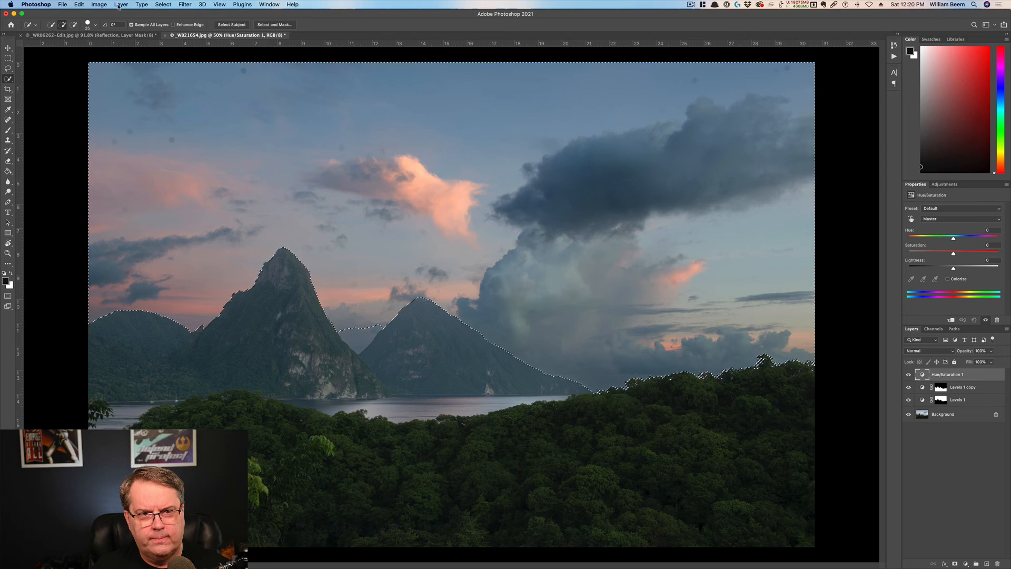
click(120, 4)
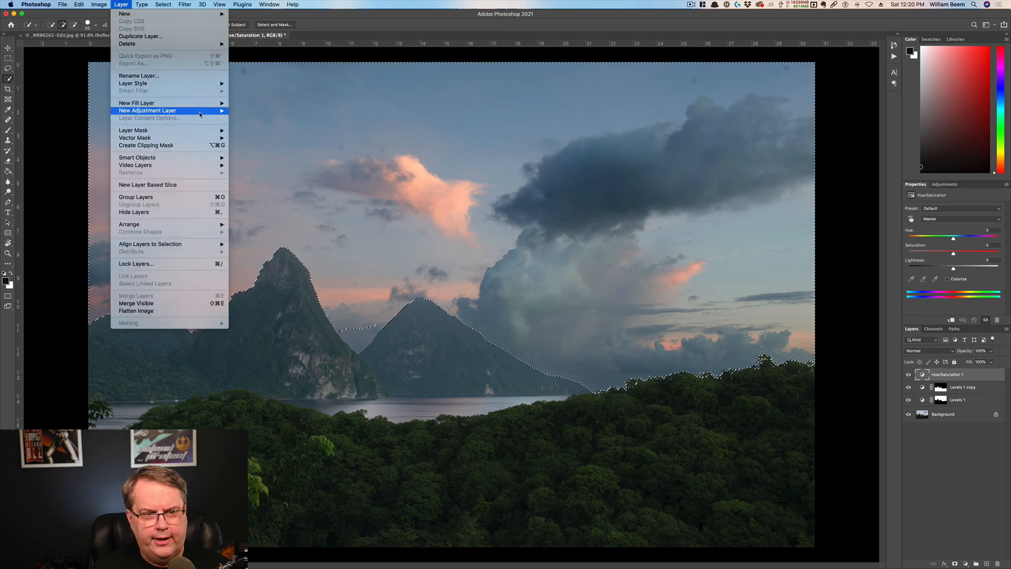
mouse_move(158, 130)
click(247, 148)
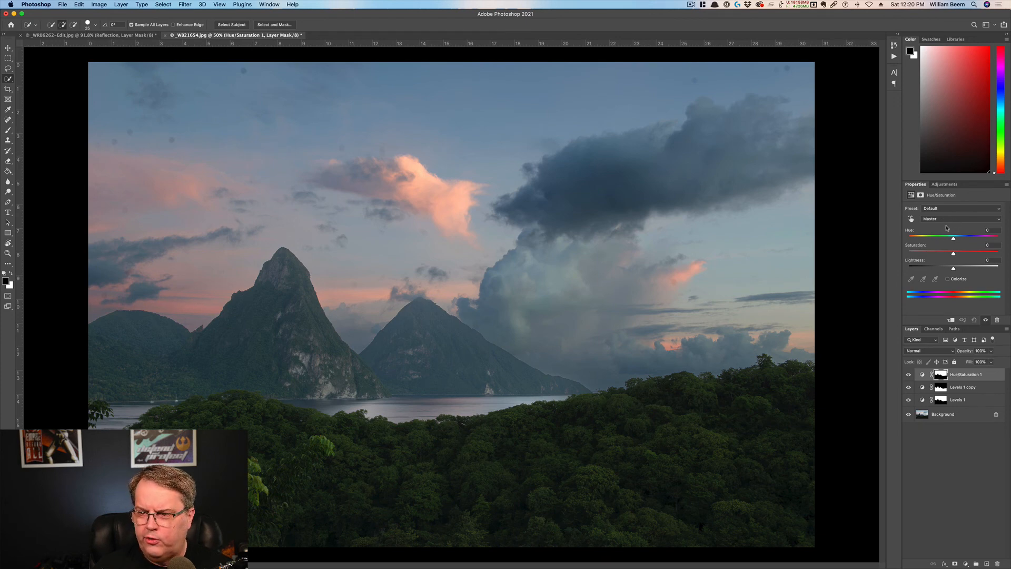
Apply the Increase Saturation More preset to the sky's Hue/Saturation layer and compare with the layer hidden and with the Background alone.
click(941, 209)
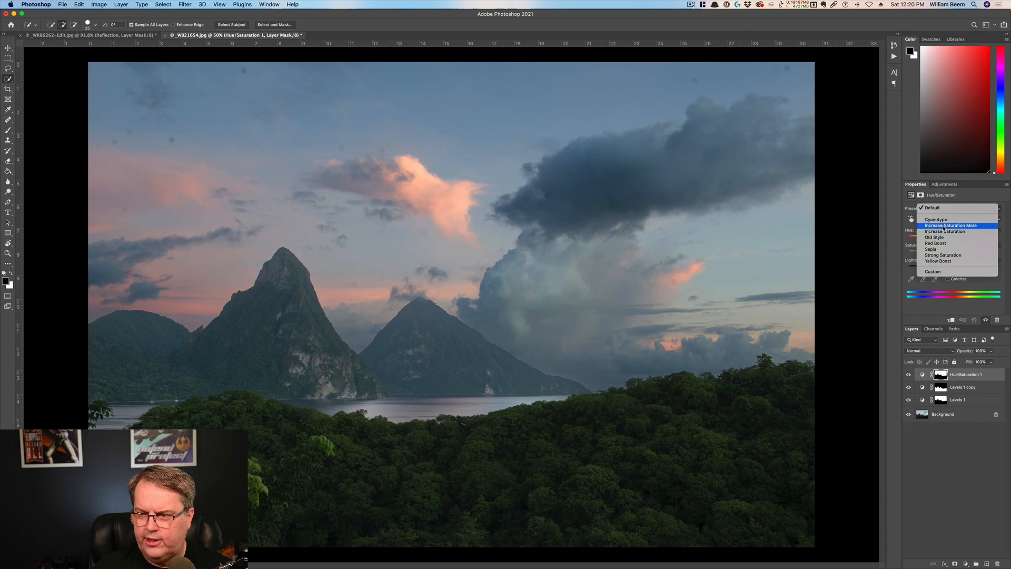
click(944, 226)
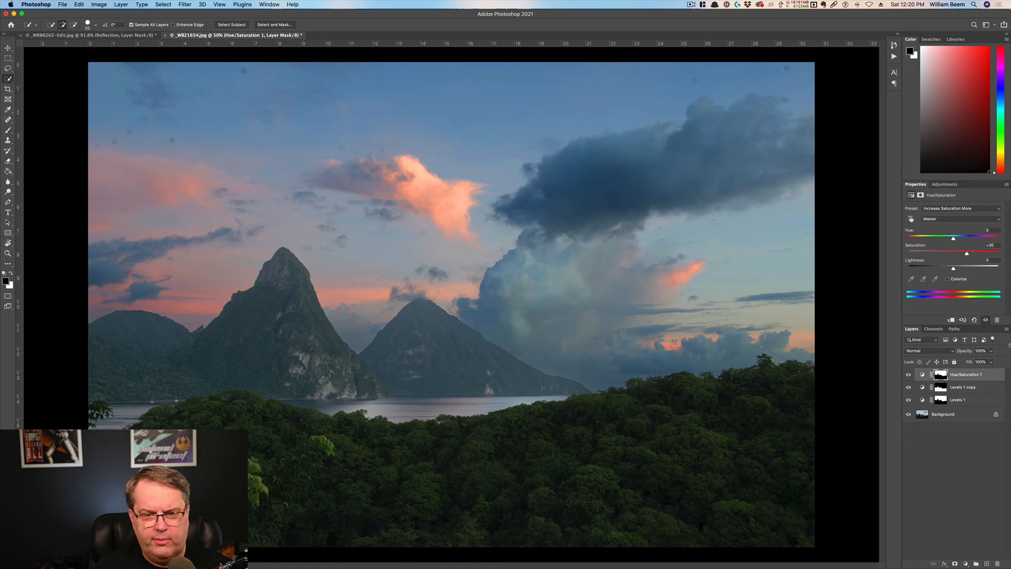
click(909, 375)
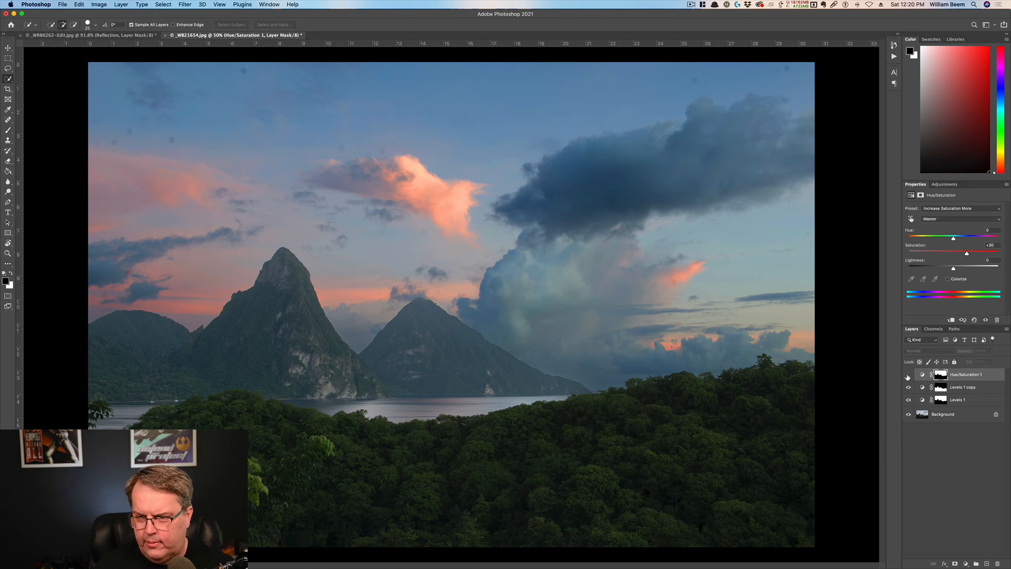
click(908, 374)
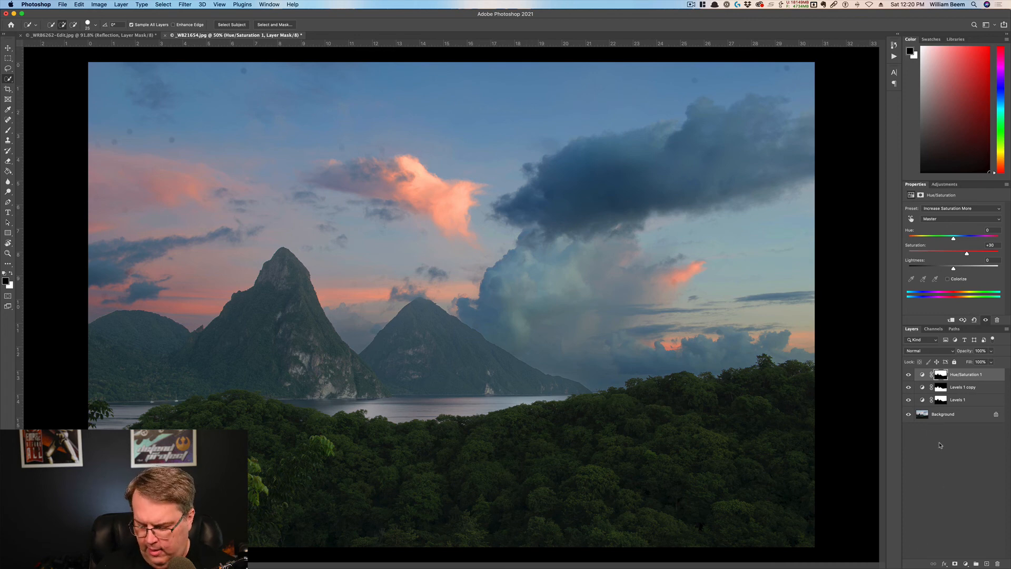
alt+click(908, 416)
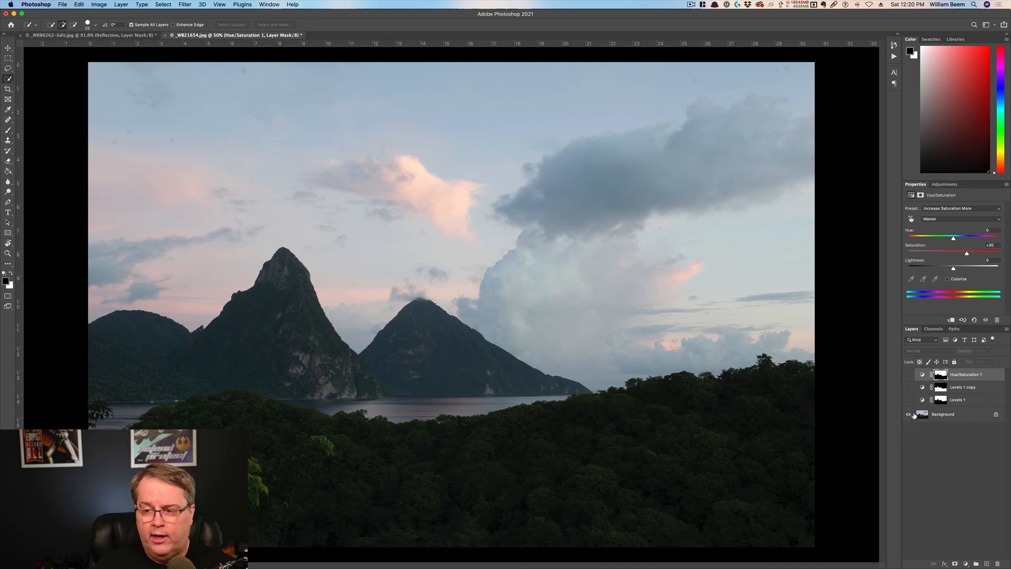
alt+click(908, 414)
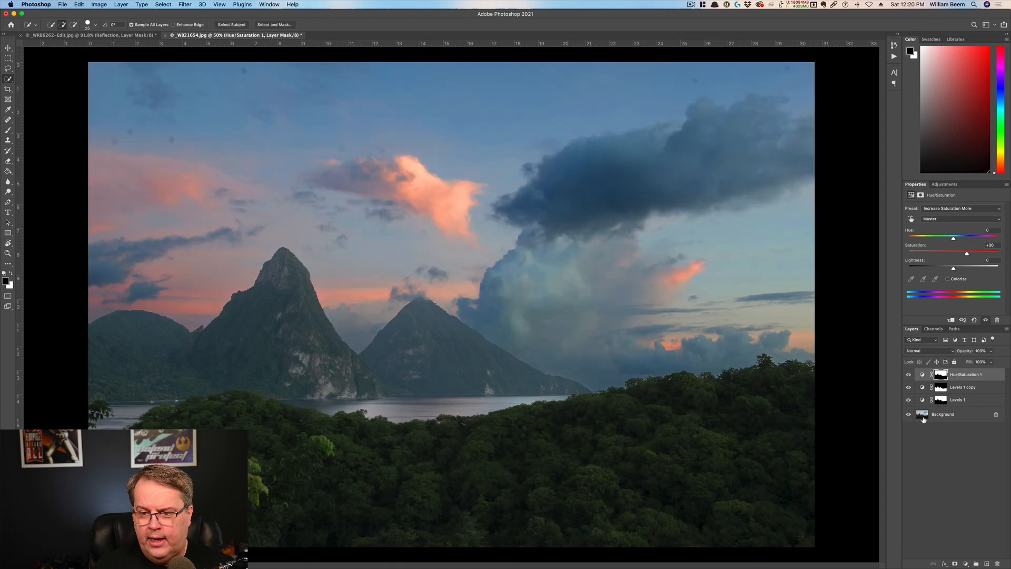